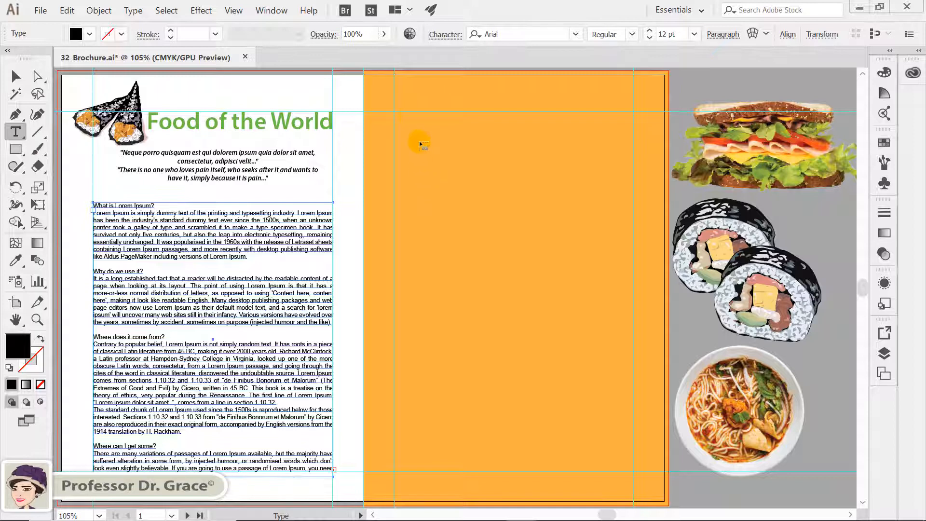
Flow the overflow text into a new threaded frame on the orange page and lengthen that frame downward.
{"action": "left_click", "coordinate": [395, 114]}
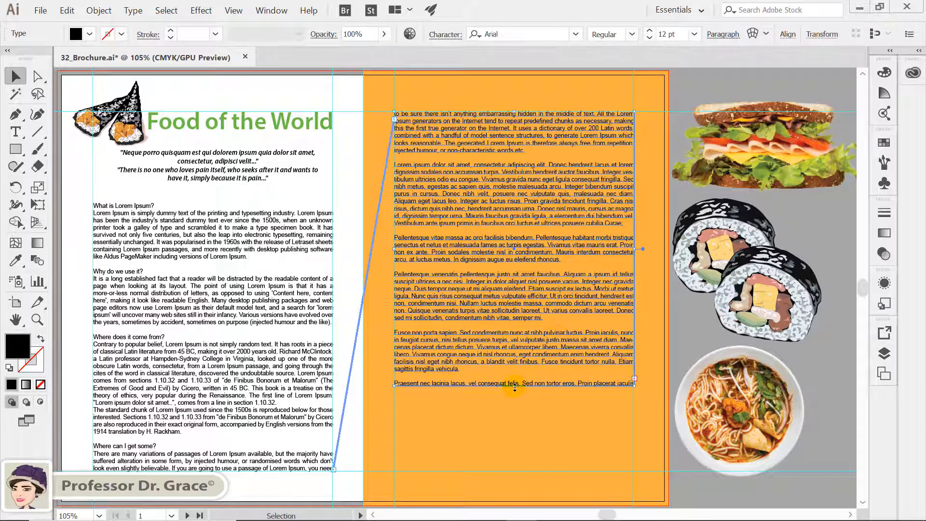
{"action": "left_click_drag", "start_coordinate": [514, 400], "coordinate": [507, 472]}
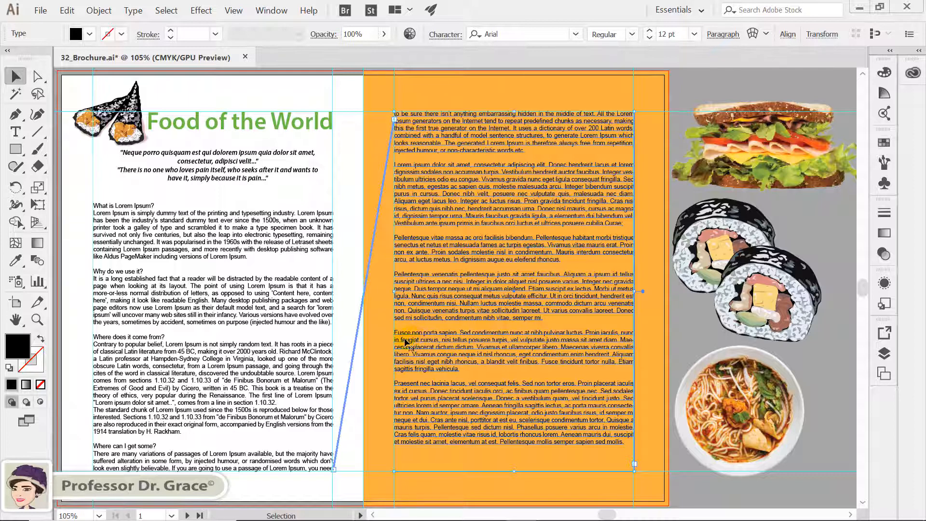
Select both threaded text frames and set their area type to 2 columns with preview on.
{"action": "left_click", "coordinate": [303, 319], "text": "shift"}
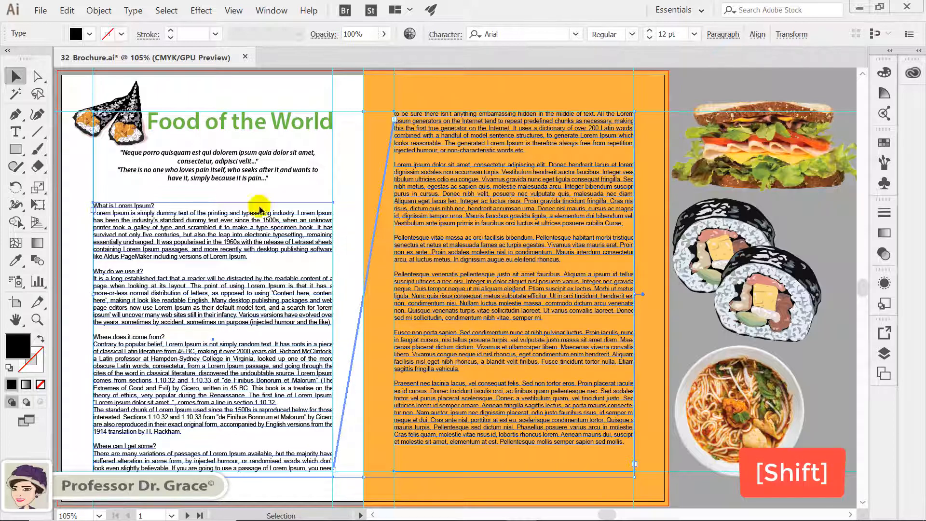
{"action": "left_click", "coordinate": [134, 11]}
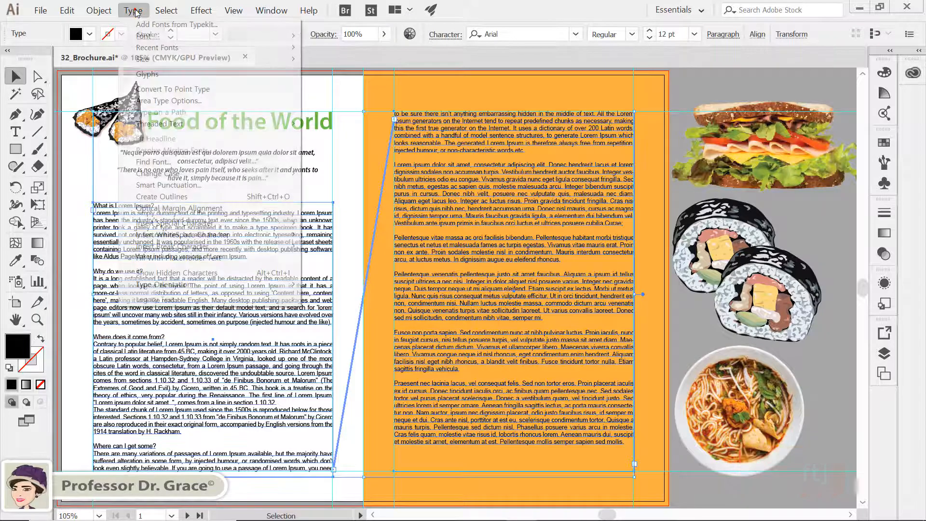
{"action": "left_click", "coordinate": [162, 101]}
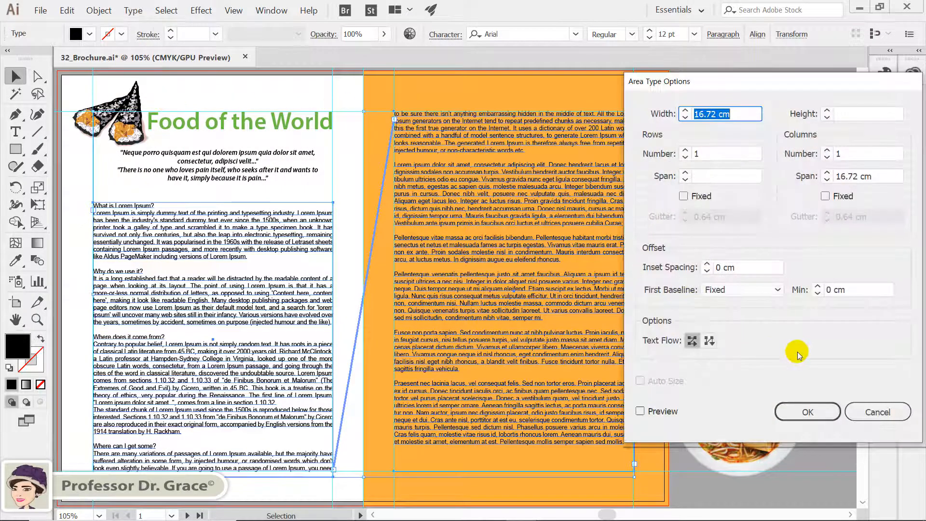
{"action": "left_click", "coordinate": [662, 413]}
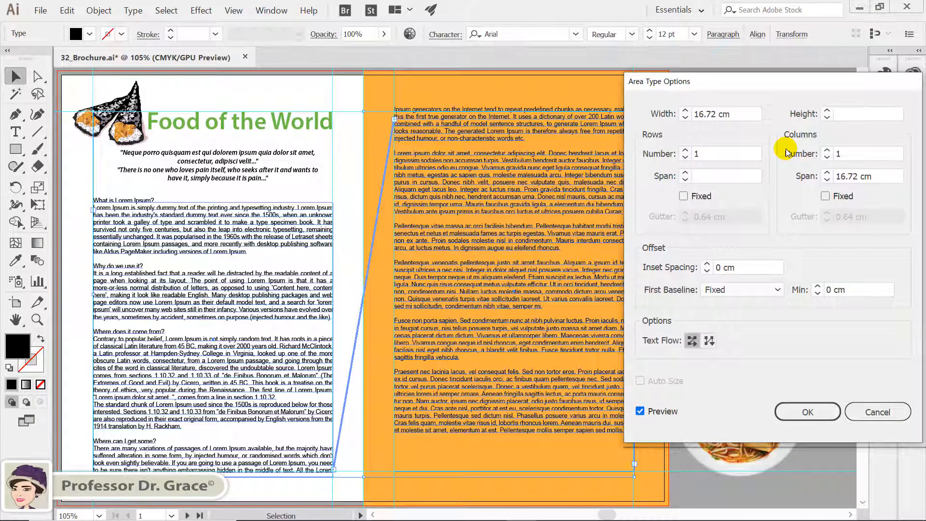
{"action": "double_click", "coordinate": [847, 153]}
{"action": "type", "text": "2"}
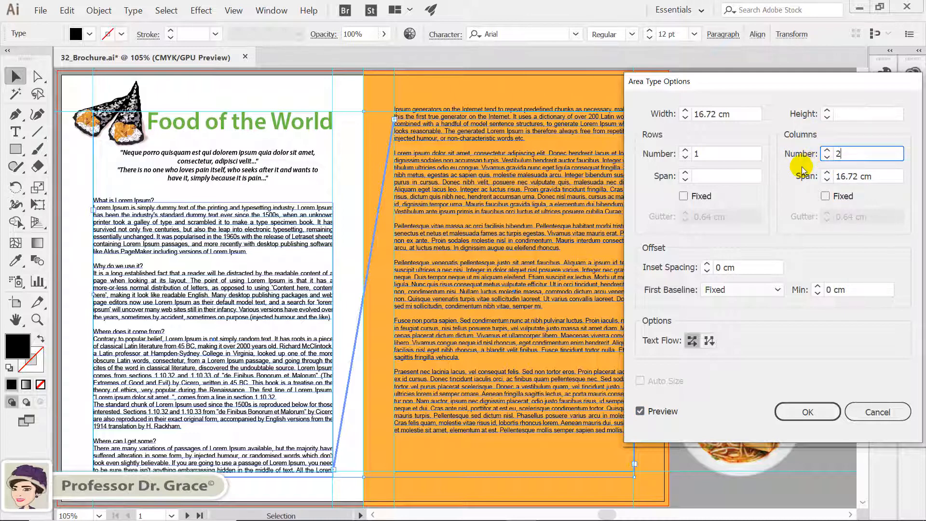
{"action": "left_click", "coordinate": [736, 176]}
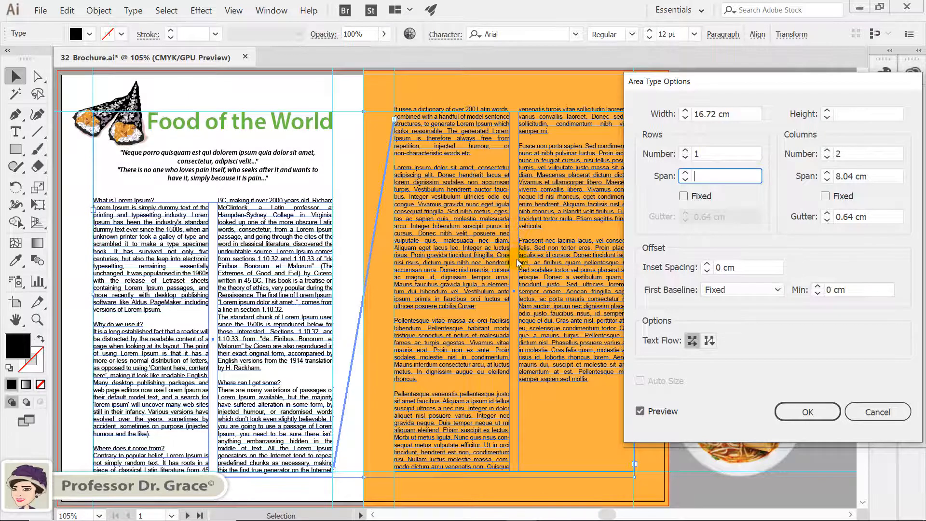
Try an inset spacing of 1 cm for the text frames.
{"action": "left_click", "coordinate": [724, 267]}
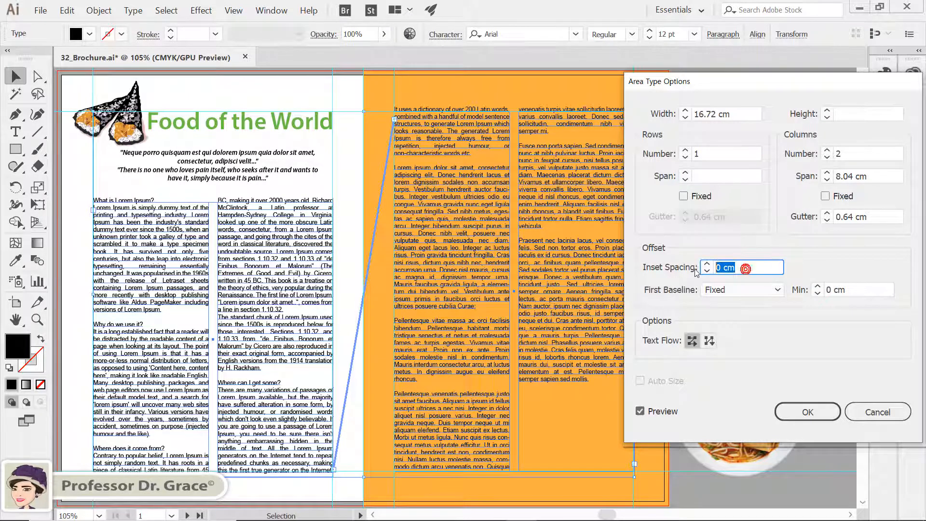
{"action": "type", "text": "1"}
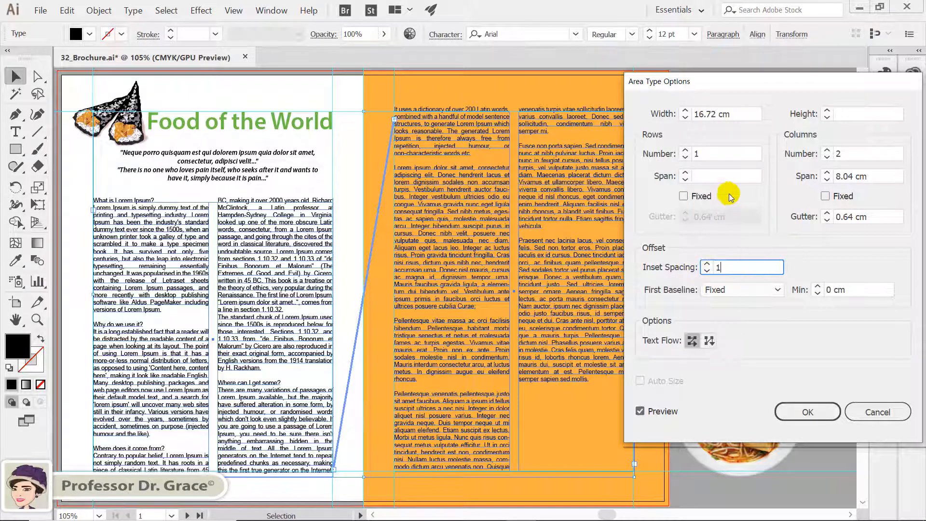
{"action": "left_click", "coordinate": [727, 177]}
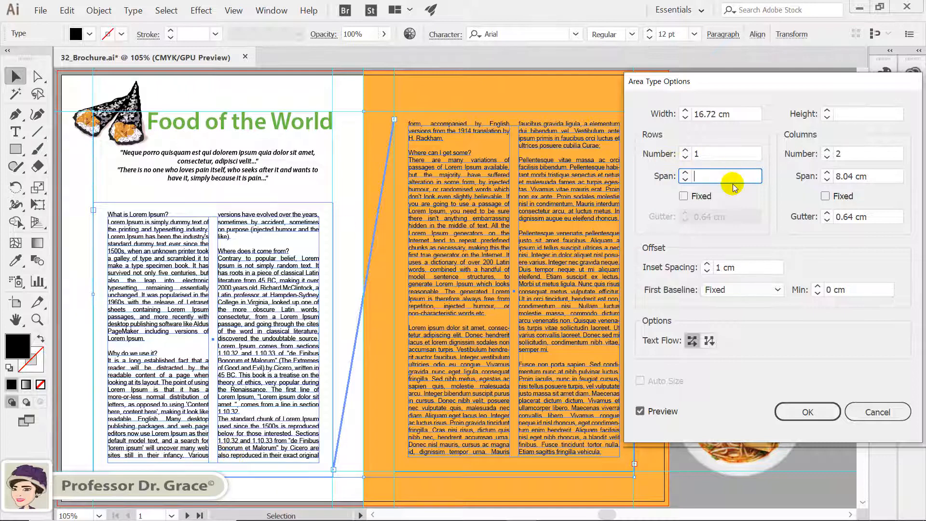
Set the inset spacing back to 0 cm.
{"action": "left_click_drag", "start_coordinate": [751, 270], "coordinate": [707, 271]}
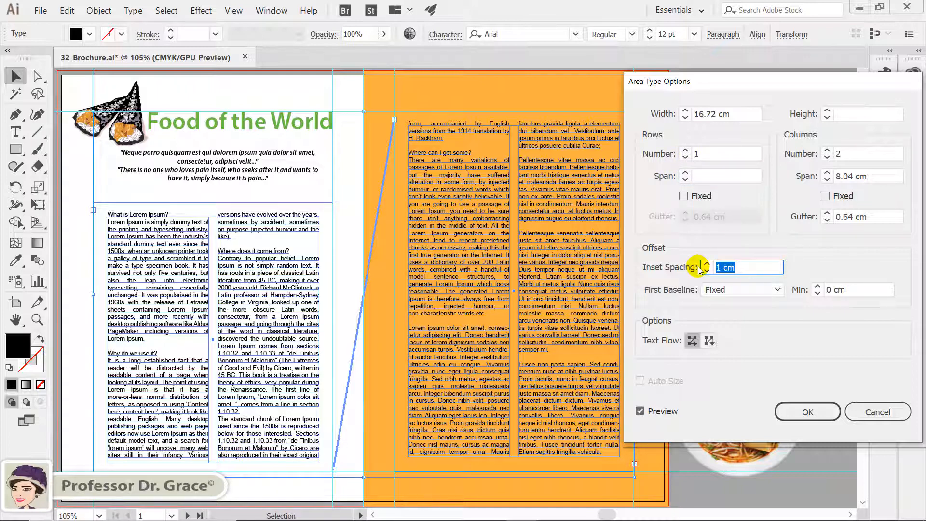
{"action": "type", "text": "0"}
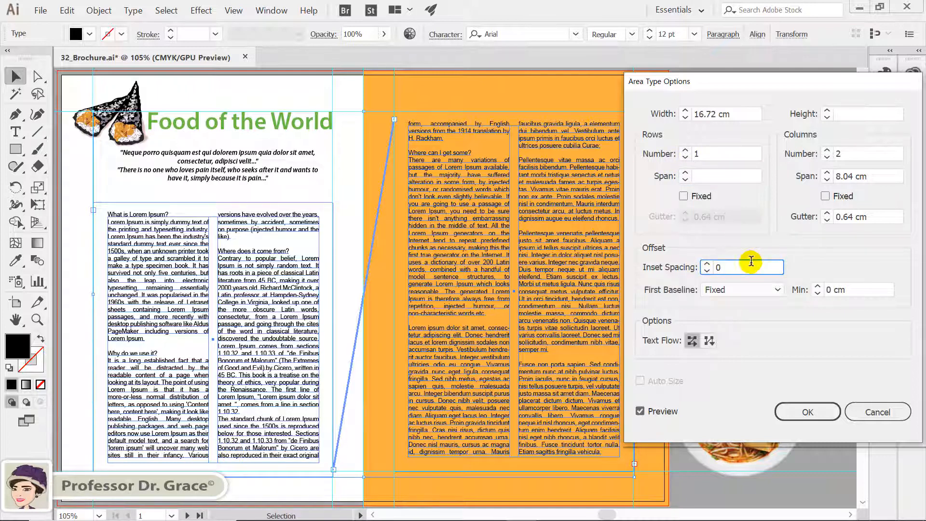
{"action": "left_click", "coordinate": [732, 176]}
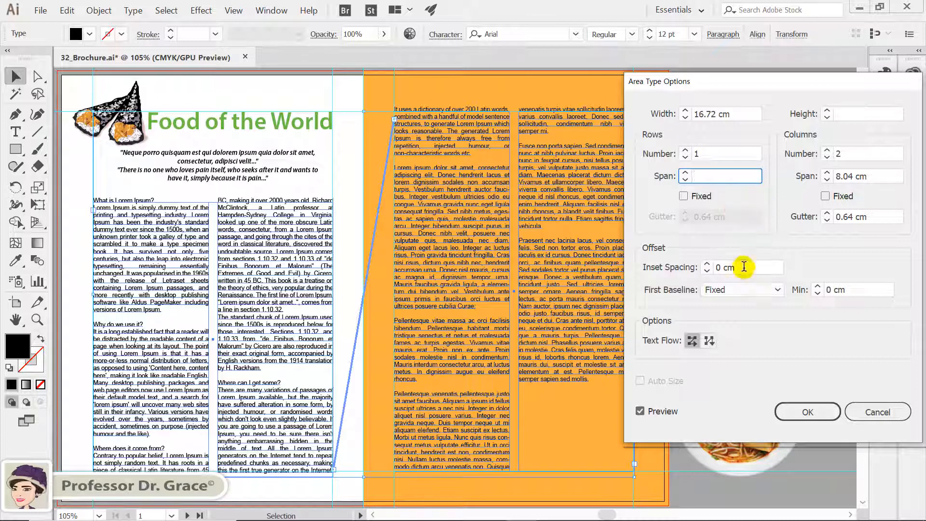
Try each first-baseline option in turn and set the first baseline to Em Box Height.
{"action": "left_click", "coordinate": [750, 293]}
{"action": "left_click", "coordinate": [755, 306]}
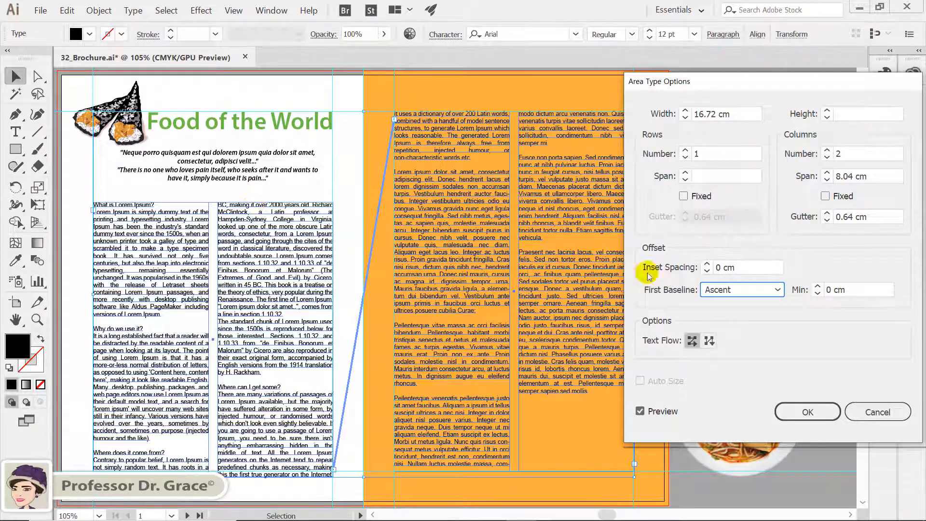
{"action": "left_click", "coordinate": [736, 299]}
{"action": "left_click", "coordinate": [738, 320]}
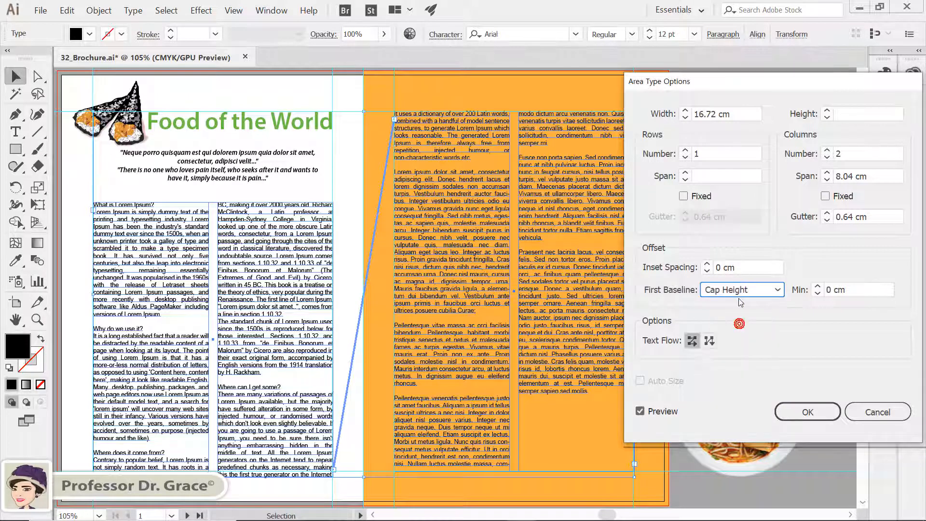
{"action": "left_click", "coordinate": [741, 290]}
{"action": "left_click", "coordinate": [740, 336]}
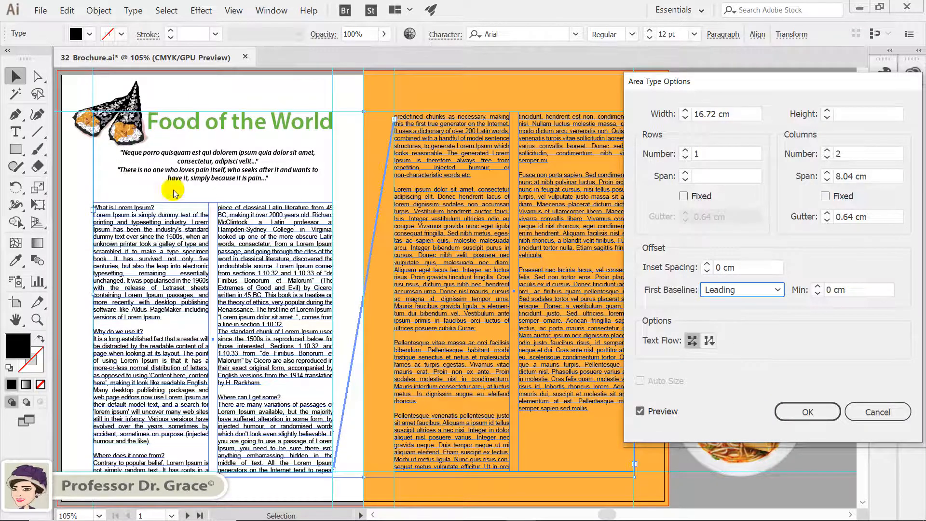
{"action": "left_click", "coordinate": [735, 293]}
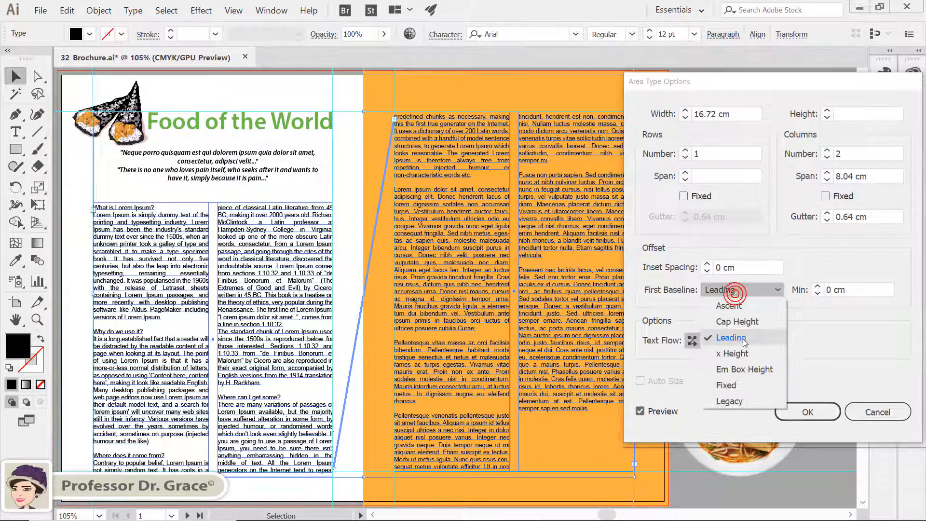
{"action": "left_click", "coordinate": [747, 356]}
{"action": "left_click", "coordinate": [753, 290]}
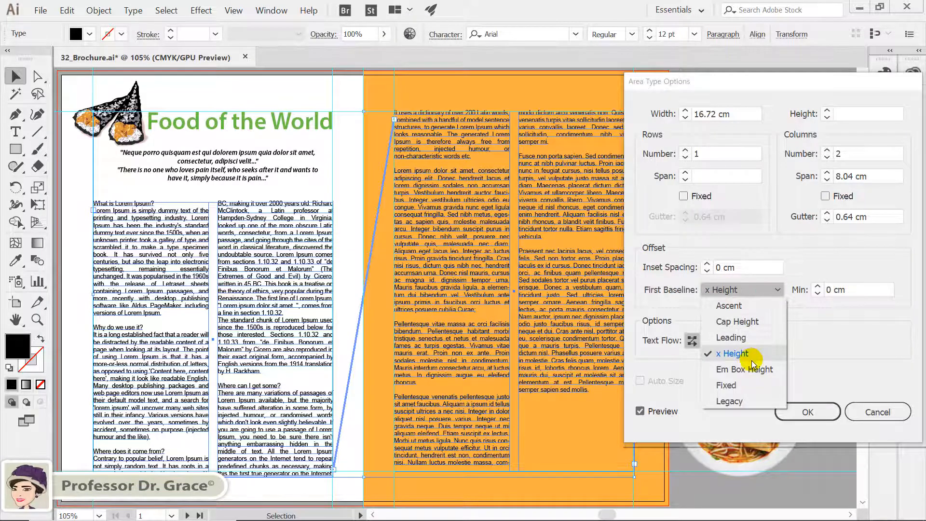
{"action": "left_click", "coordinate": [749, 354]}
{"action": "left_click", "coordinate": [755, 289]}
{"action": "left_click", "coordinate": [755, 384]}
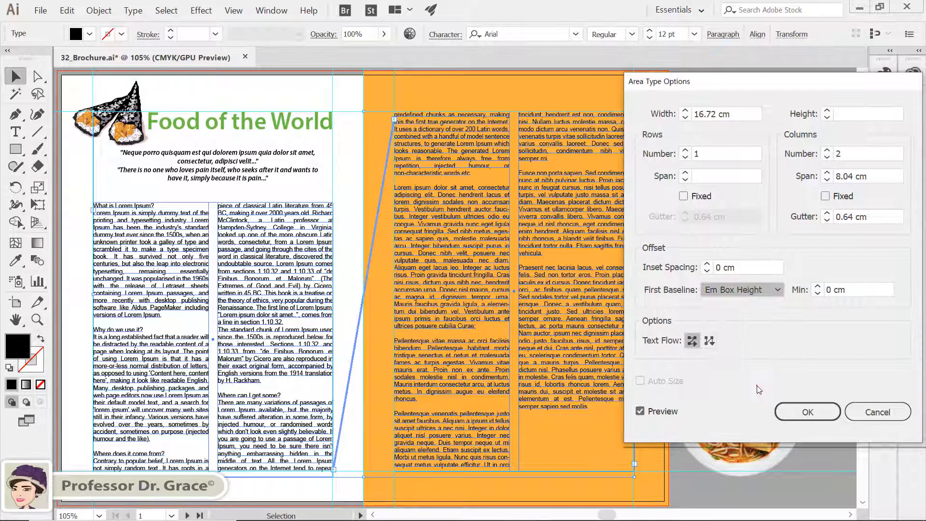
{"action": "left_click", "coordinate": [755, 292]}
{"action": "left_click", "coordinate": [752, 399]}
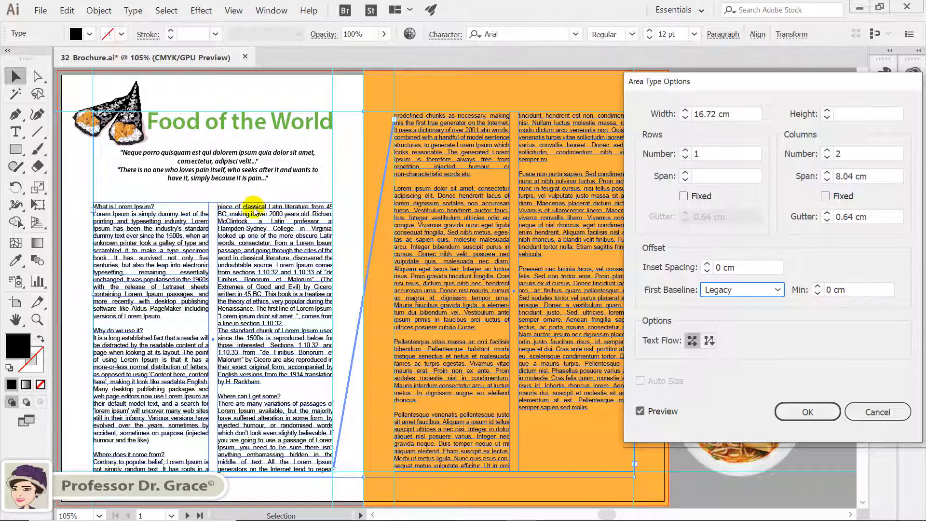
{"action": "left_click", "coordinate": [777, 291]}
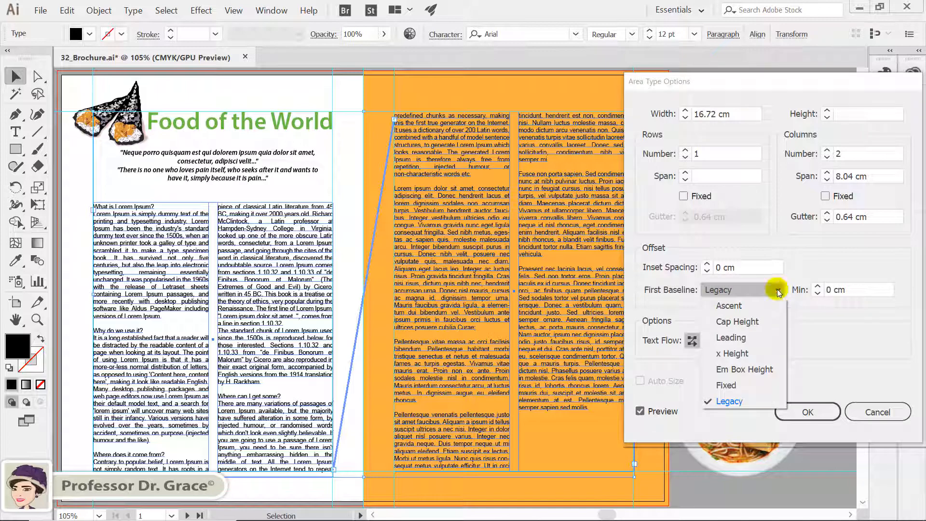
{"action": "left_click", "coordinate": [750, 369]}
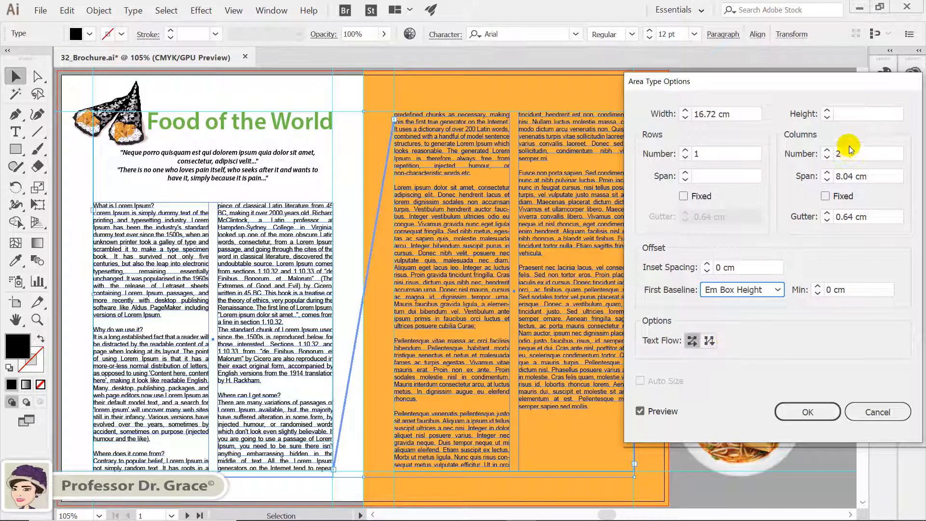
Set the text flow to By Columns and apply the area type options.
{"action": "left_click", "coordinate": [712, 341]}
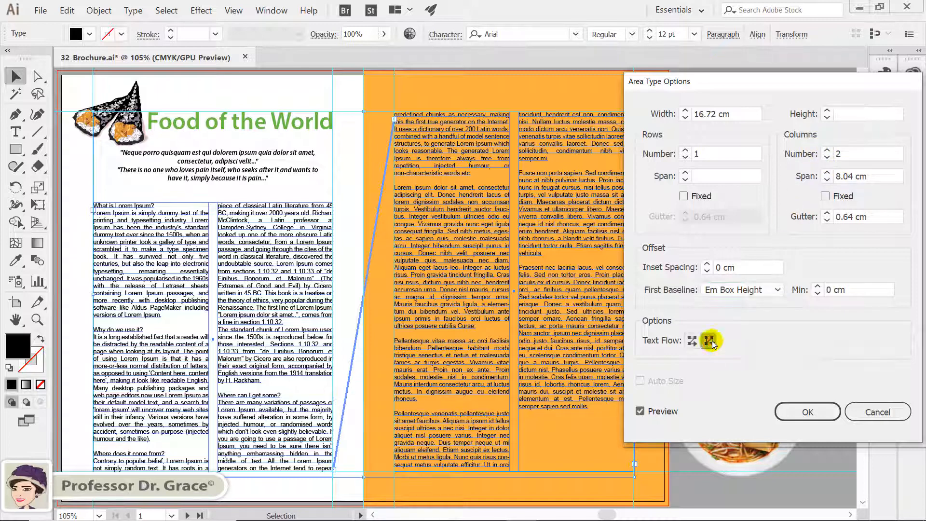
{"action": "left_click", "coordinate": [790, 414]}
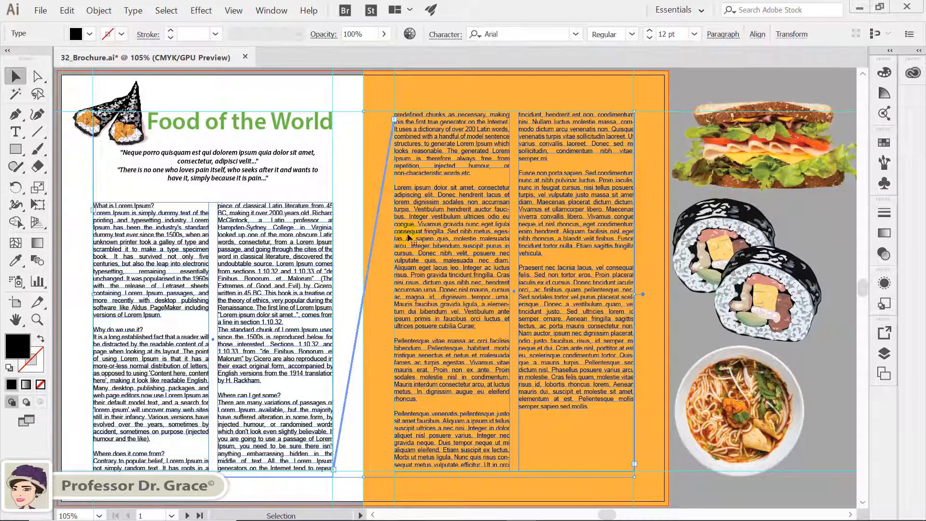
Move the sandwich image onto the bottom-left of the first page over the text.
{"action": "left_click", "coordinate": [380, 259]}
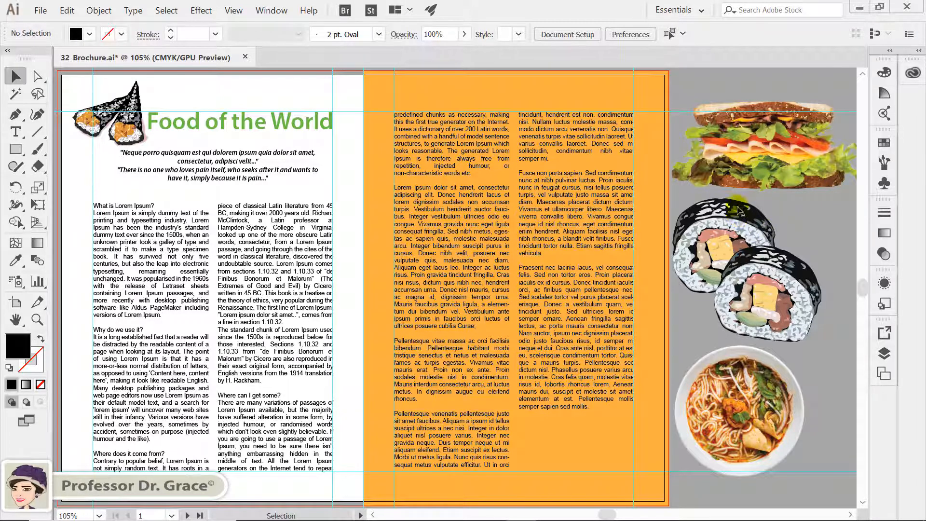
{"action": "left_click", "coordinate": [776, 157]}
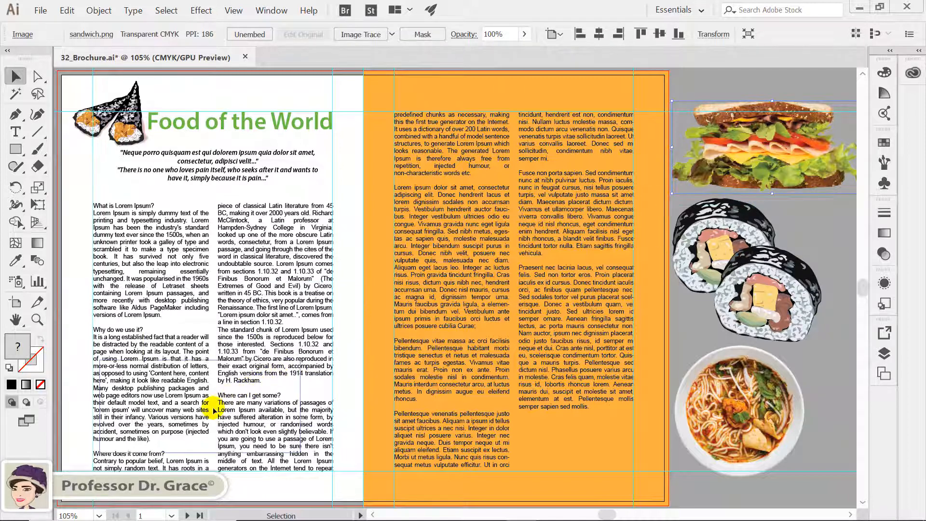
{"action": "left_click_drag", "start_coordinate": [214, 411], "coordinate": [187, 429]}
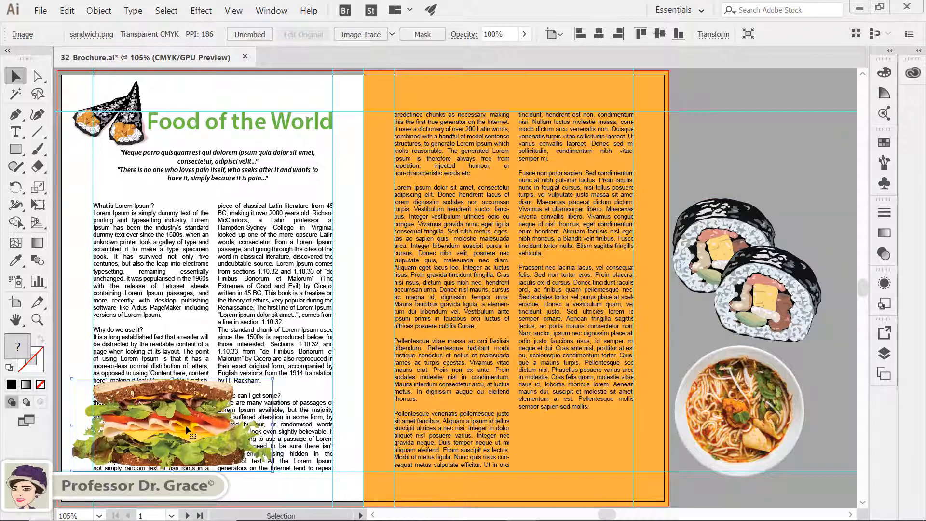
Move the sushi image onto the fold between the two pages, over the lower text.
{"action": "left_click", "coordinate": [769, 279]}
{"action": "left_click_drag", "start_coordinate": [788, 293], "coordinate": [424, 397]}
{"action": "left_click_drag", "start_coordinate": [422, 389], "coordinate": [451, 388]}
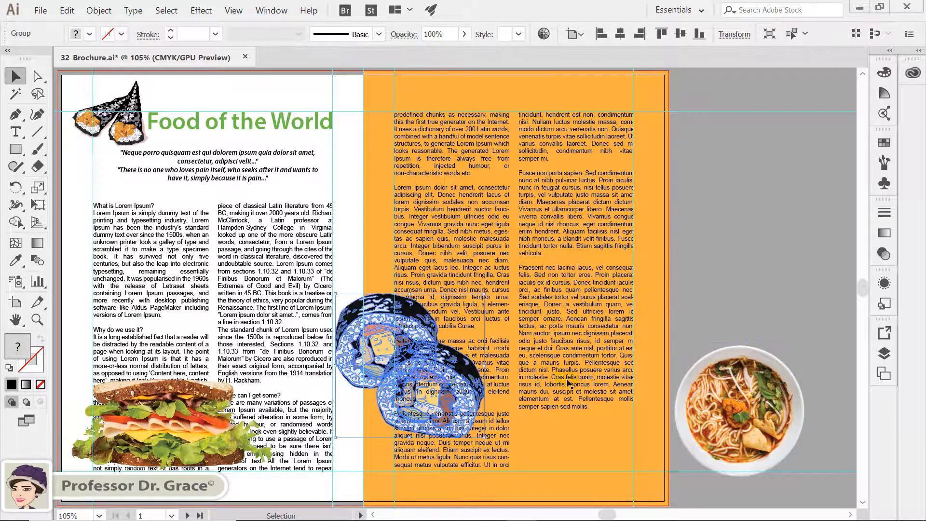
Move the noodle bowl image onto the top of the orange page's text columns.
{"action": "left_click", "coordinate": [743, 397]}
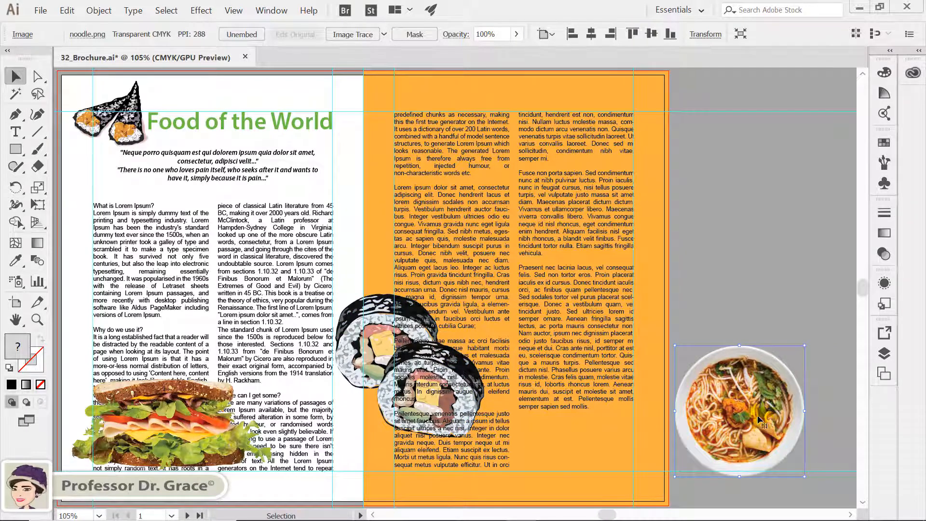
{"action": "left_click_drag", "start_coordinate": [763, 424], "coordinate": [537, 199]}
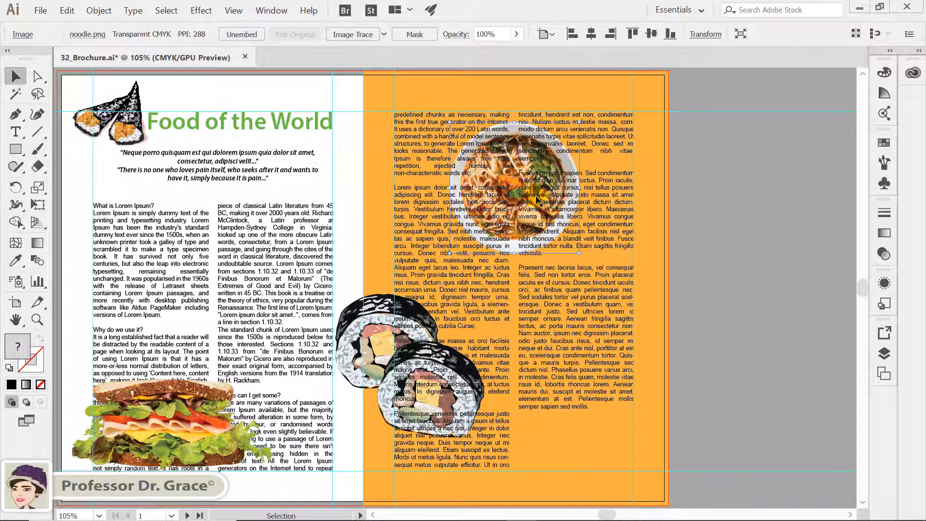
{"action": "left_click", "coordinate": [713, 297]}
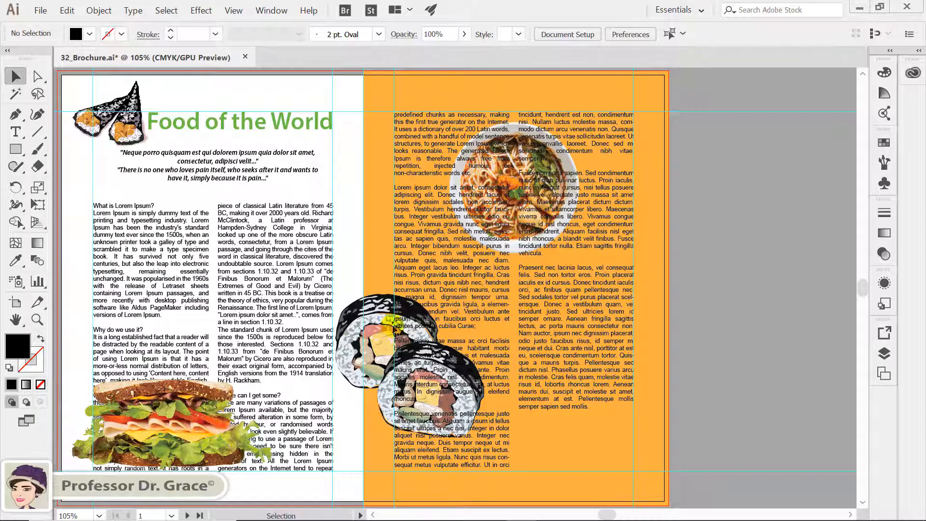
Bring the sushi and noodle bowl images to the front of the stacking order.
{"action": "left_click", "coordinate": [378, 317]}
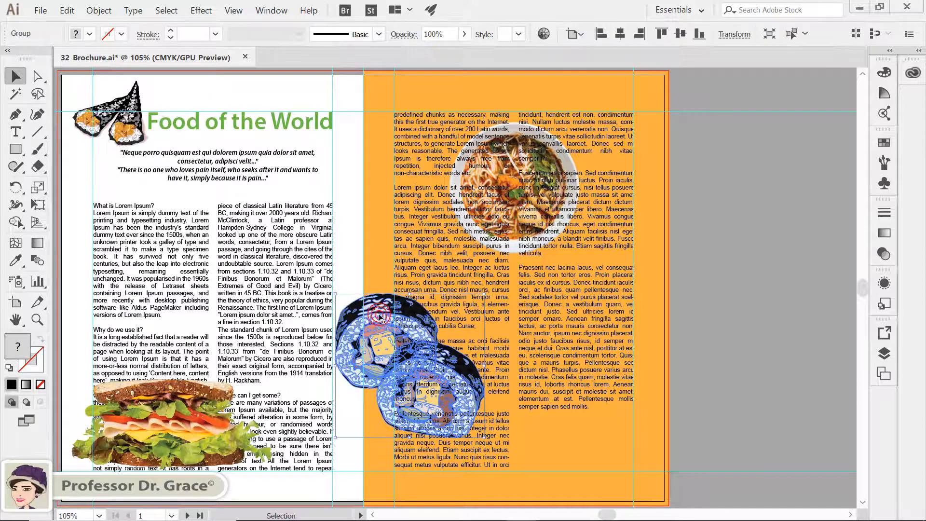
{"action": "left_click", "coordinate": [514, 128], "text": "shift"}
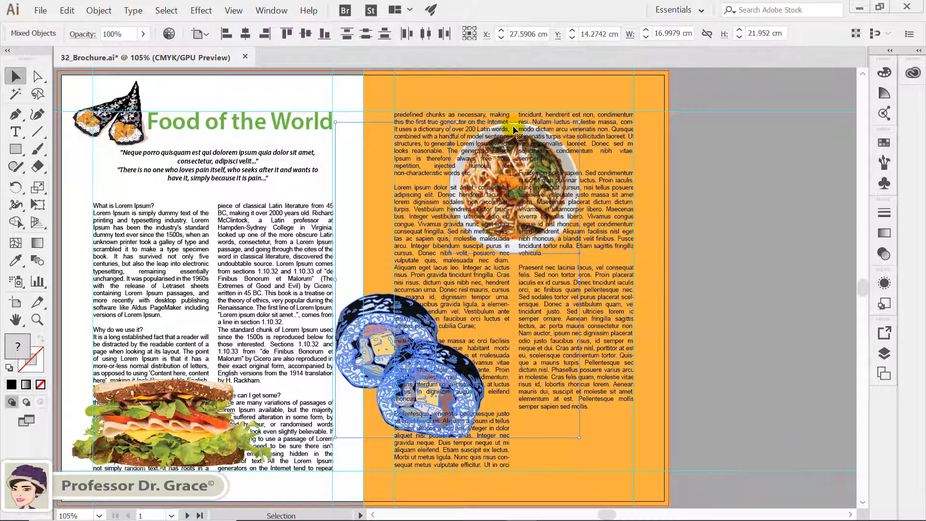
{"action": "right_click", "coordinate": [515, 127]}
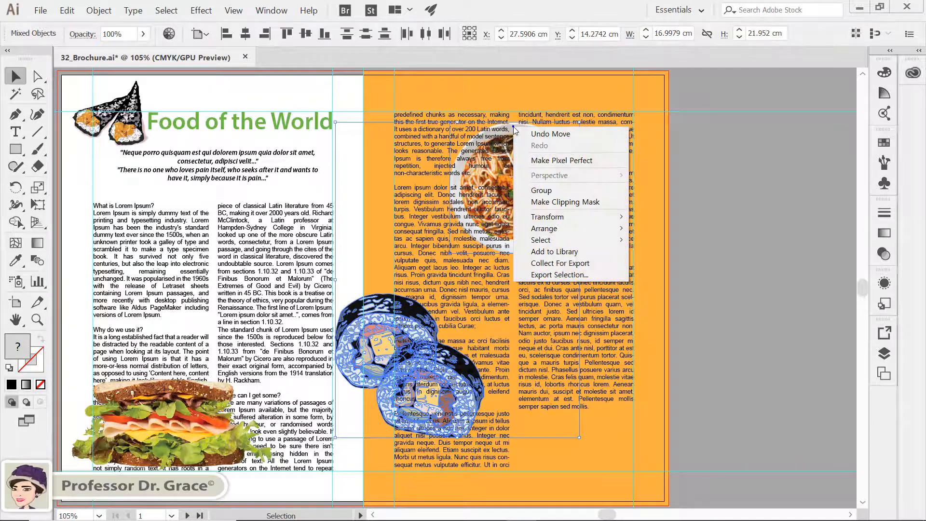
{"action": "mouse_move", "coordinate": [554, 231]}
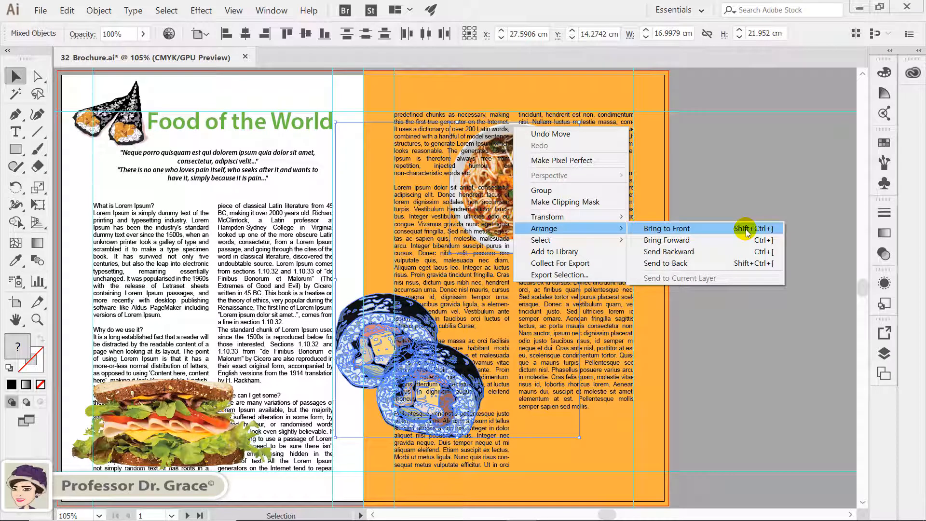
{"action": "left_click", "coordinate": [779, 227]}
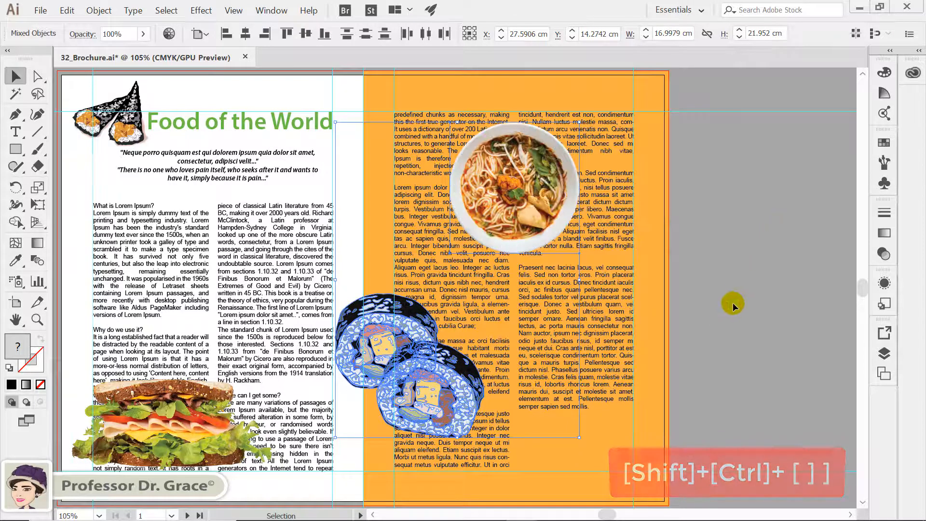
Select the noodle, sushi and sandwich images together with the text frames and make a text wrap for them.
{"action": "left_click", "coordinate": [727, 315]}
{"action": "left_click", "coordinate": [513, 215]}
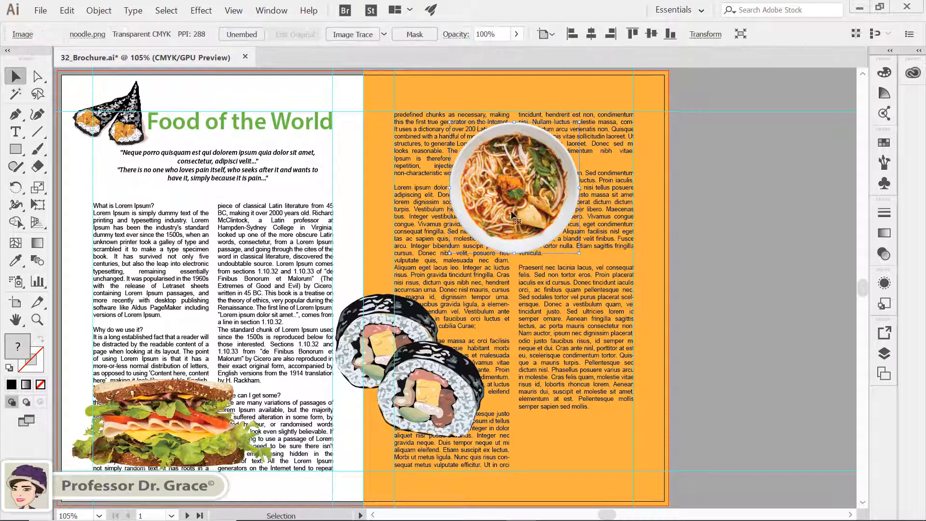
{"action": "left_click", "coordinate": [419, 336], "text": "shift"}
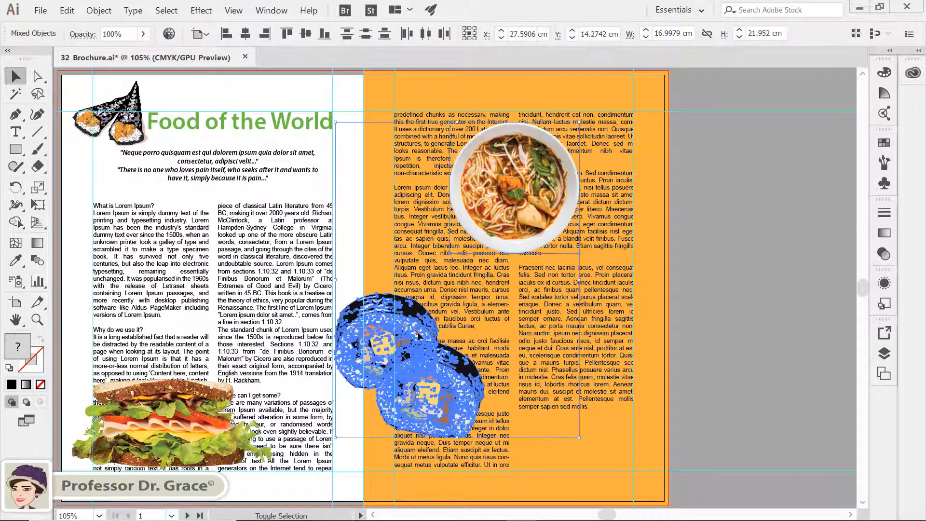
{"action": "left_click", "coordinate": [183, 403], "text": "shift"}
{"action": "left_click", "coordinate": [268, 299], "text": "shift"}
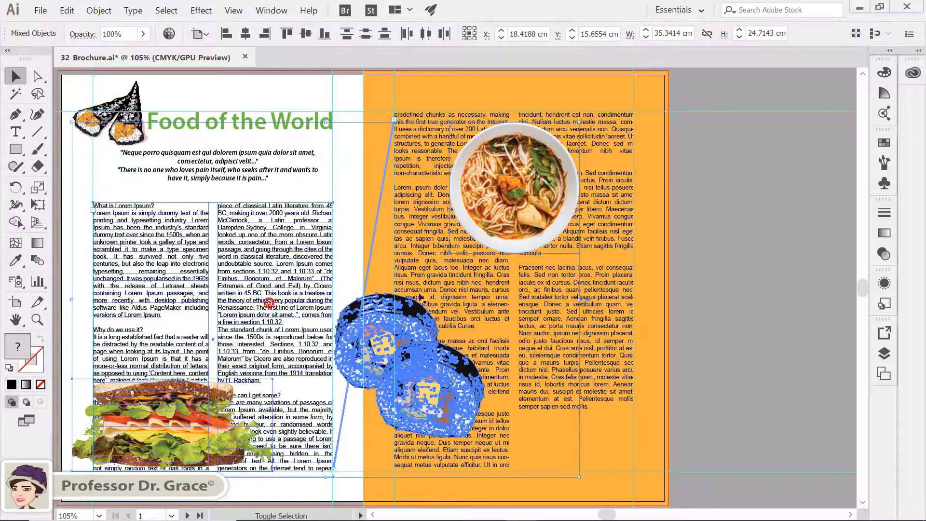
{"action": "left_click", "coordinate": [429, 273], "text": "shift"}
{"action": "left_click", "coordinate": [98, 11]}
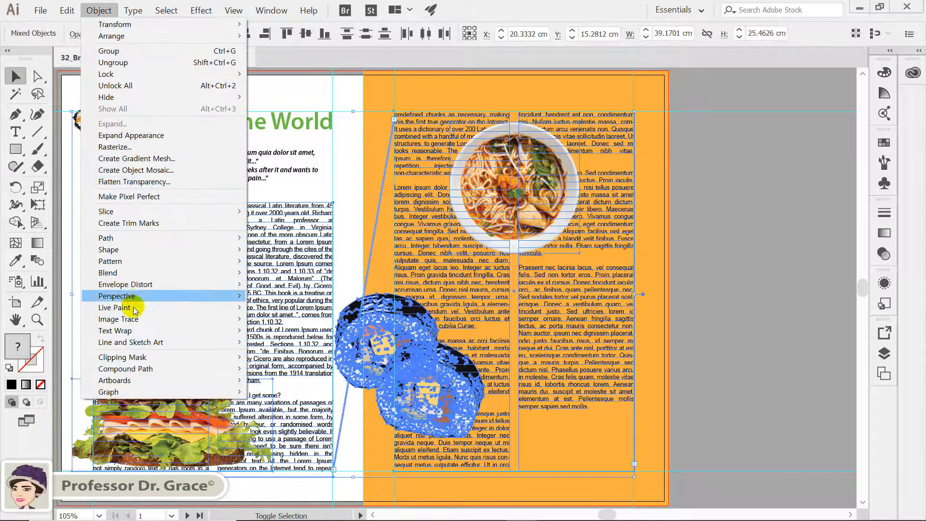
{"action": "mouse_move", "coordinate": [134, 333]}
{"action": "left_click", "coordinate": [273, 331]}
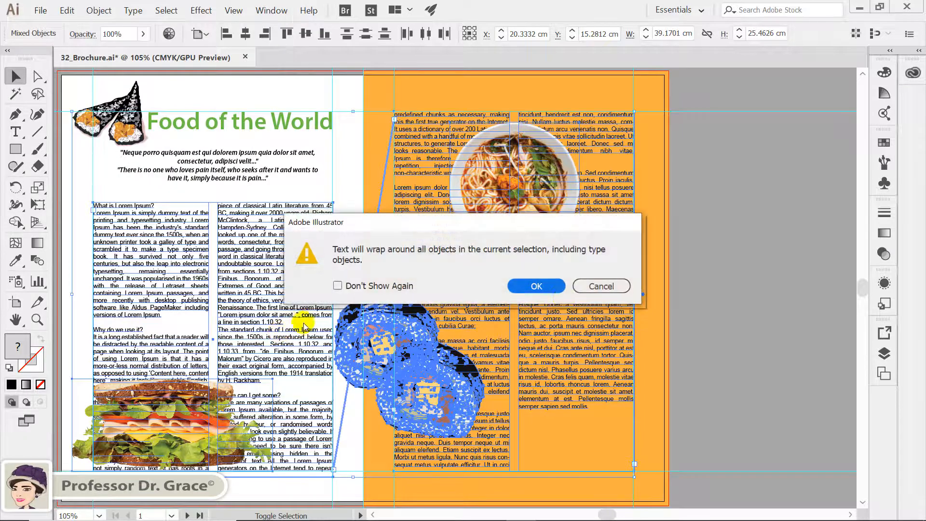
{"action": "left_click", "coordinate": [536, 286]}
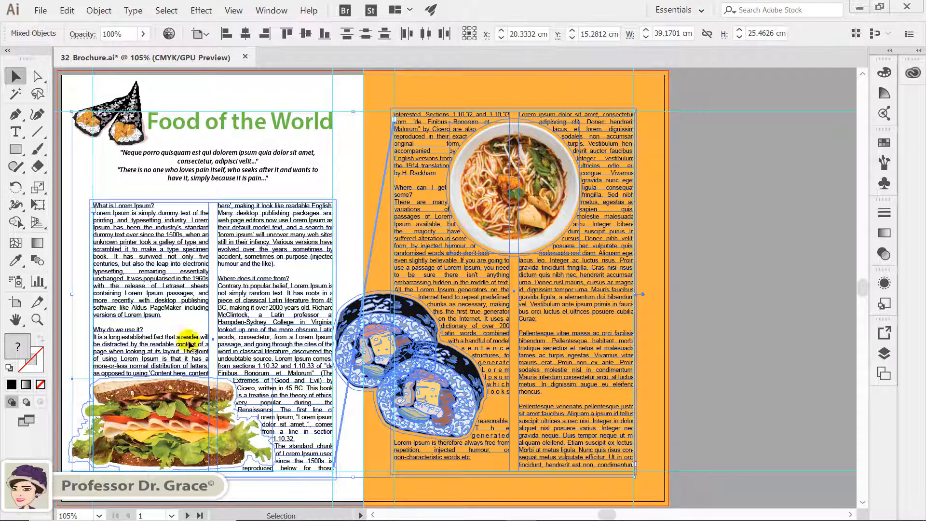
Move the sandwich image up to the top of the first page's left text column.
{"action": "left_click", "coordinate": [700, 319]}
{"action": "left_click", "coordinate": [379, 361]}
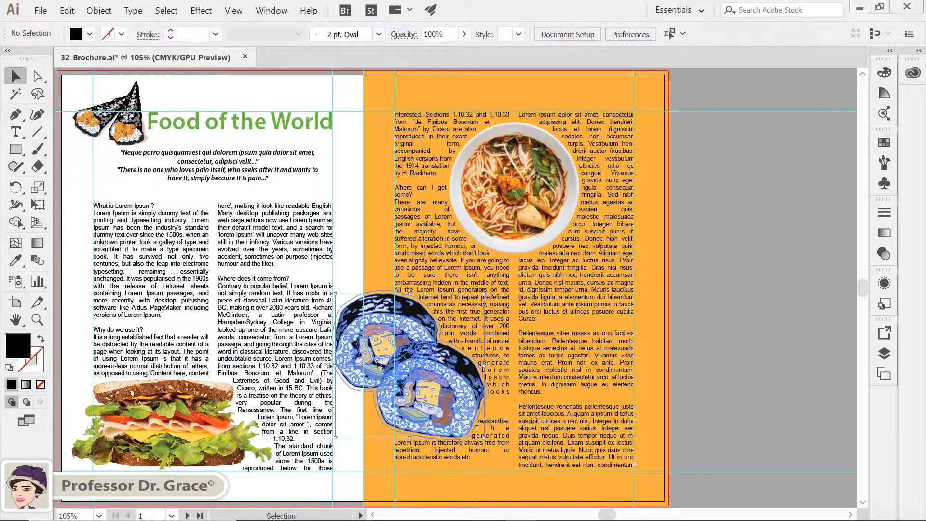
{"action": "left_click", "coordinate": [506, 212]}
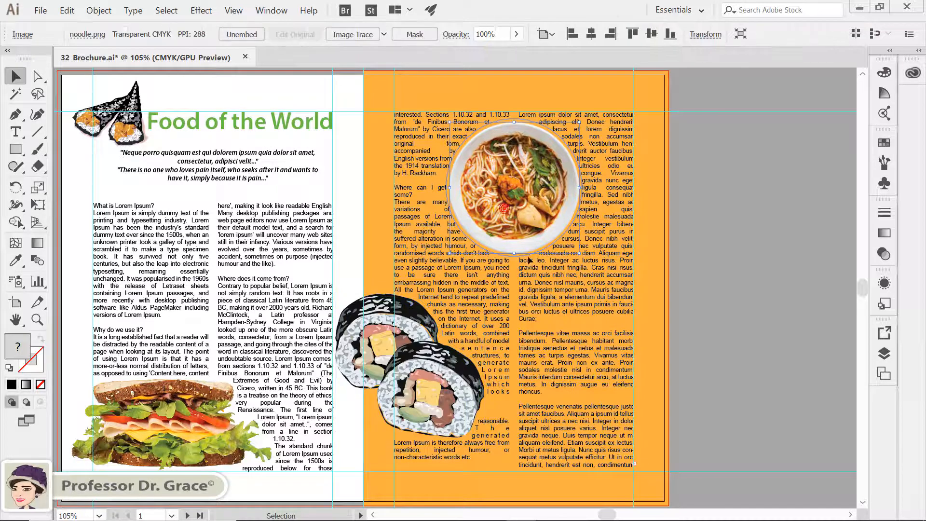
{"action": "left_click", "coordinate": [242, 418]}
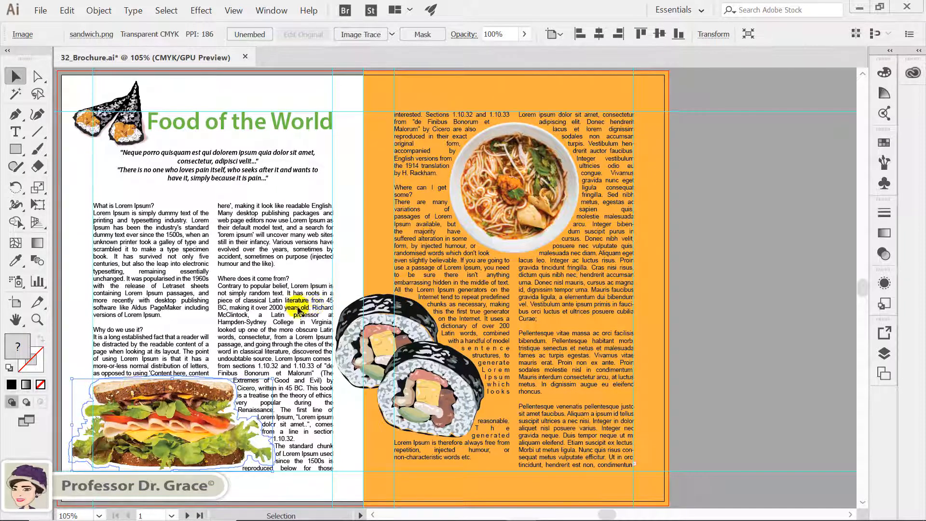
{"action": "left_click_drag", "start_coordinate": [162, 413], "coordinate": [162, 236]}
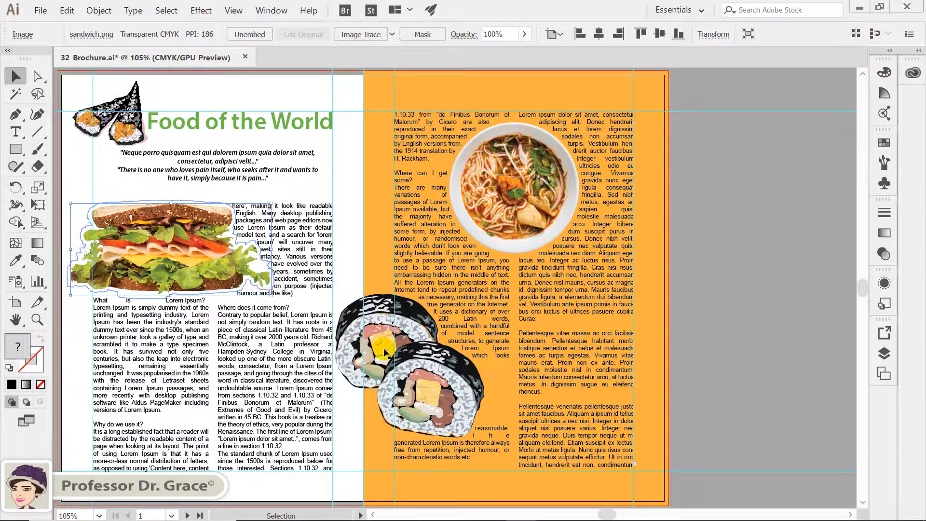
Move the sushi image lower across the fold and the noodle bowl slightly lower within the orange page's columns.
{"action": "left_click", "coordinate": [408, 356]}
{"action": "left_click_drag", "start_coordinate": [408, 355], "coordinate": [396, 416]}
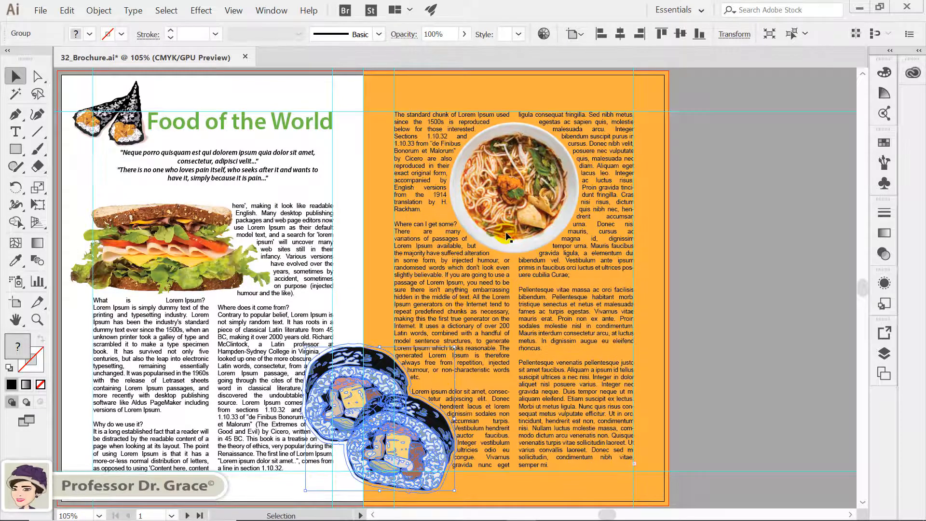
{"action": "left_click", "coordinate": [529, 214]}
{"action": "left_click_drag", "start_coordinate": [528, 214], "coordinate": [533, 267]}
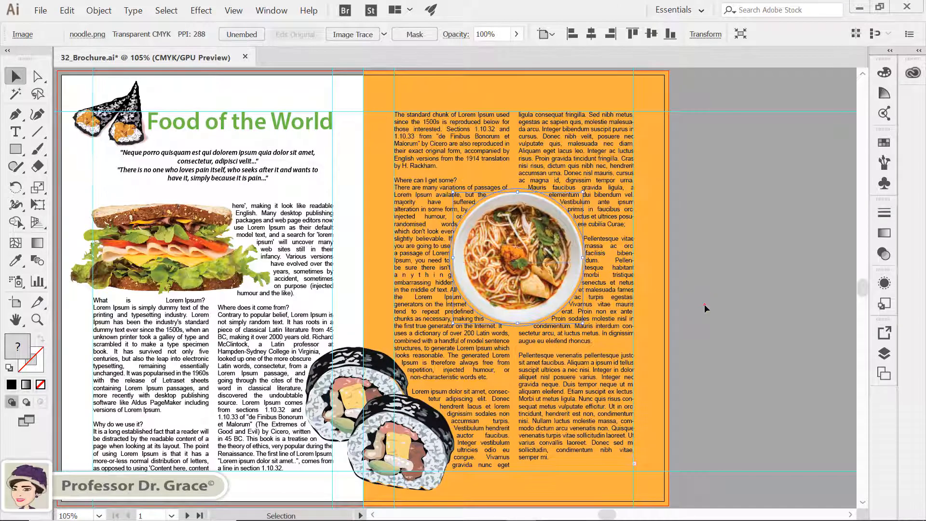
Go to the second spread and delete all the placeholder text from its left text frame.
{"action": "left_click", "coordinate": [703, 305]}
{"action": "scroll", "coordinate": [690, 307], "scroll_direction": "down", "scroll_amount": 10}
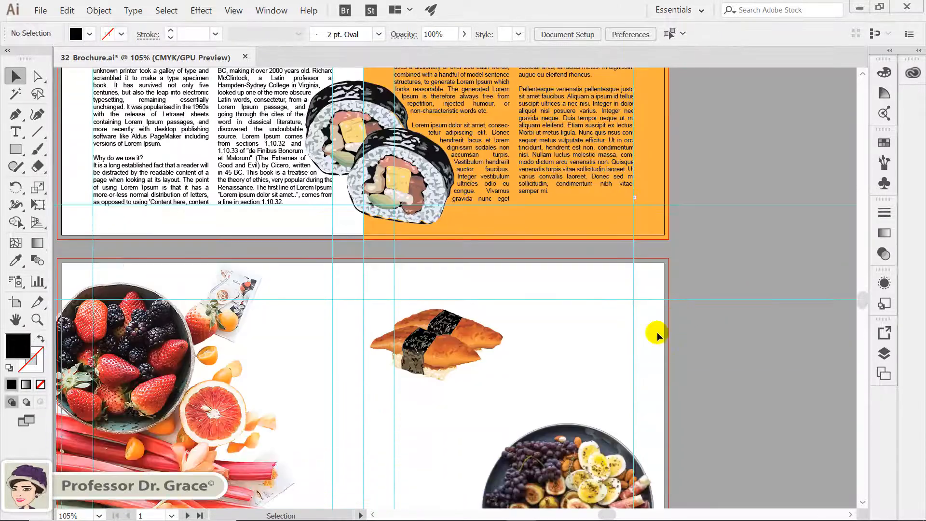
{"action": "left_click", "coordinate": [611, 352]}
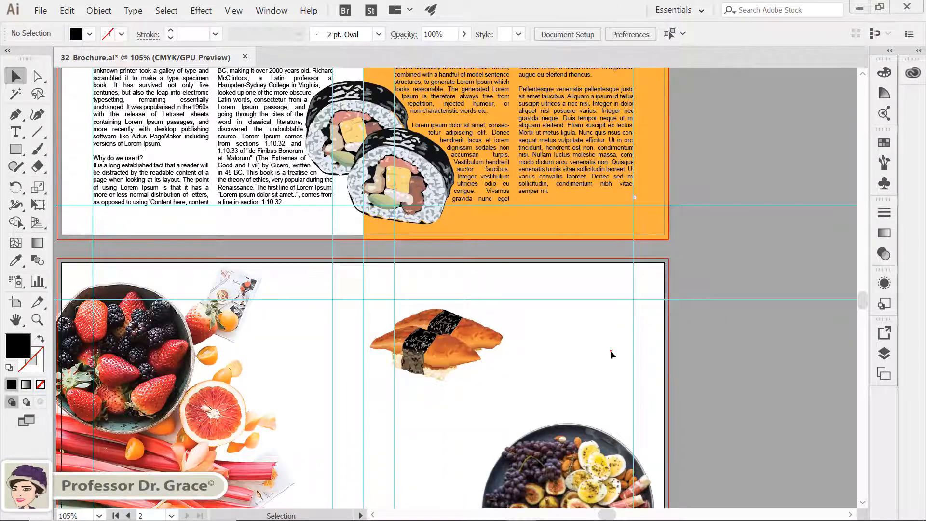
{"action": "key", "text": "ctrl+0"}
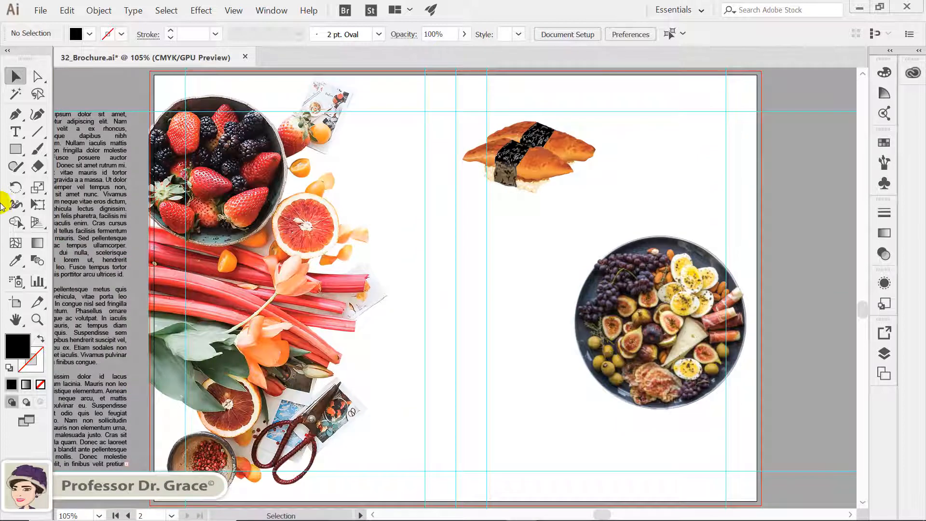
{"action": "left_click", "coordinate": [16, 131]}
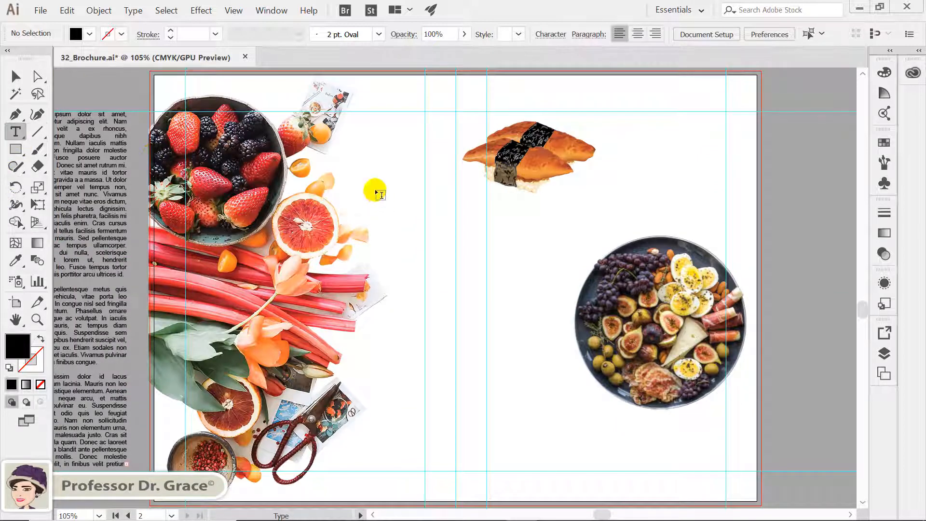
{"action": "left_click_drag", "start_coordinate": [283, 111], "coordinate": [426, 470]}
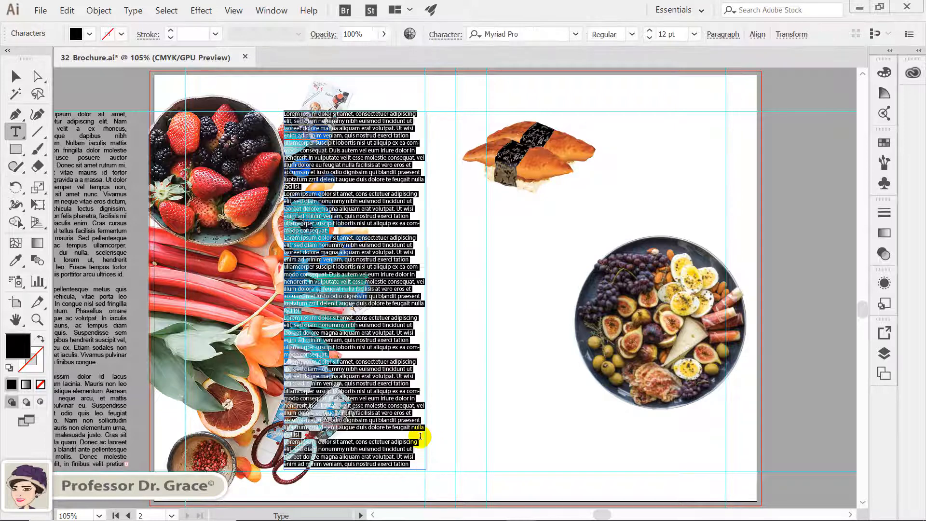
{"action": "key", "text": "Delete"}
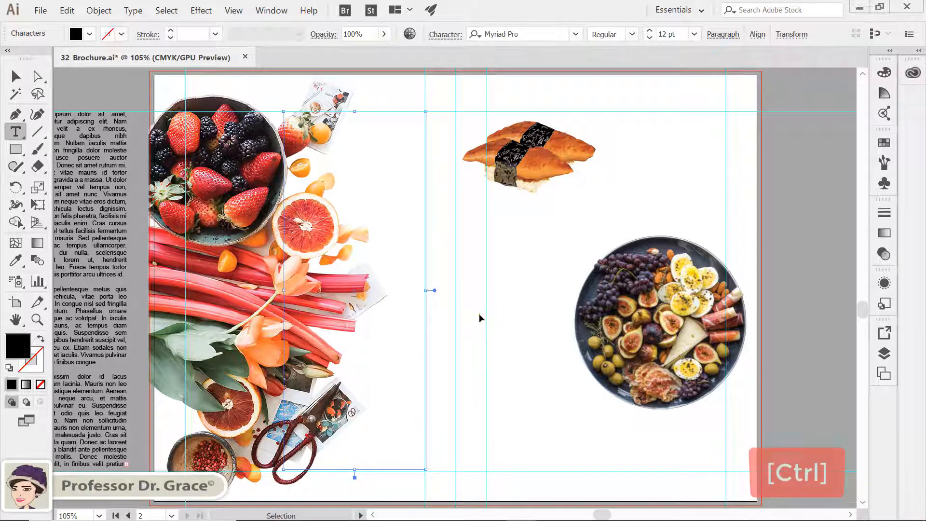
Clear all the placeholder text from the right-hand text frame on the second spread.
{"action": "left_click", "coordinate": [480, 316], "text": "ctrl"}
{"action": "left_click", "coordinate": [479, 314], "text": "ctrl"}
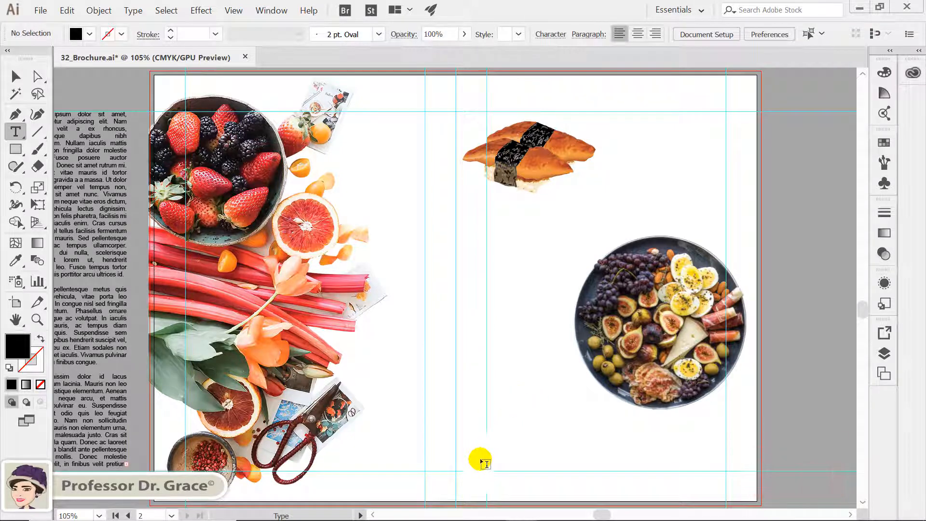
{"action": "left_click_drag", "start_coordinate": [488, 471], "coordinate": [725, 111]}
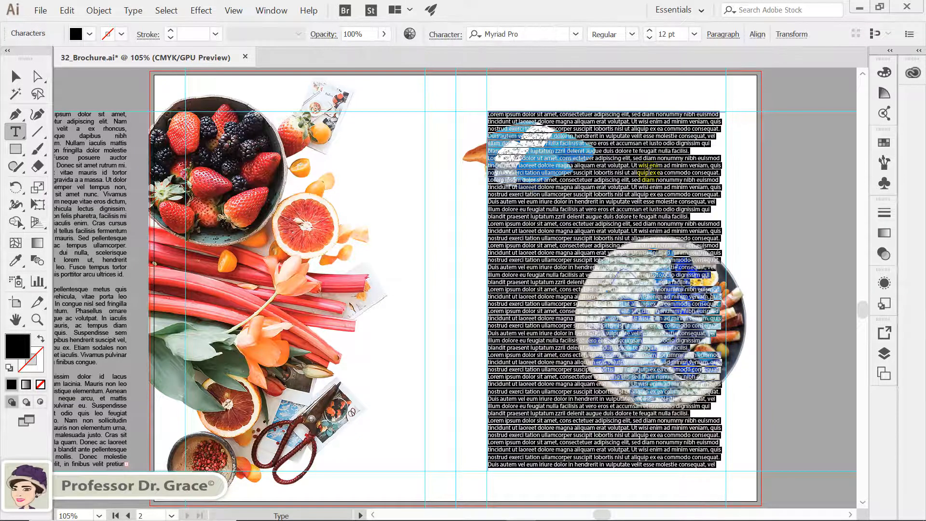
{"action": "key", "text": "Delete"}
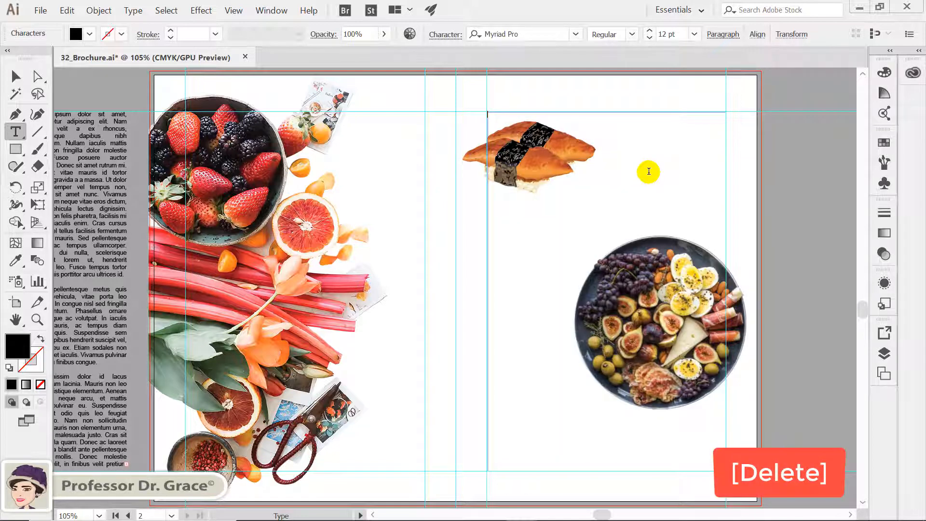
Select both empty text frames on the second spread and thread them together.
{"action": "left_click", "coordinate": [470, 231], "text": "ctrl"}
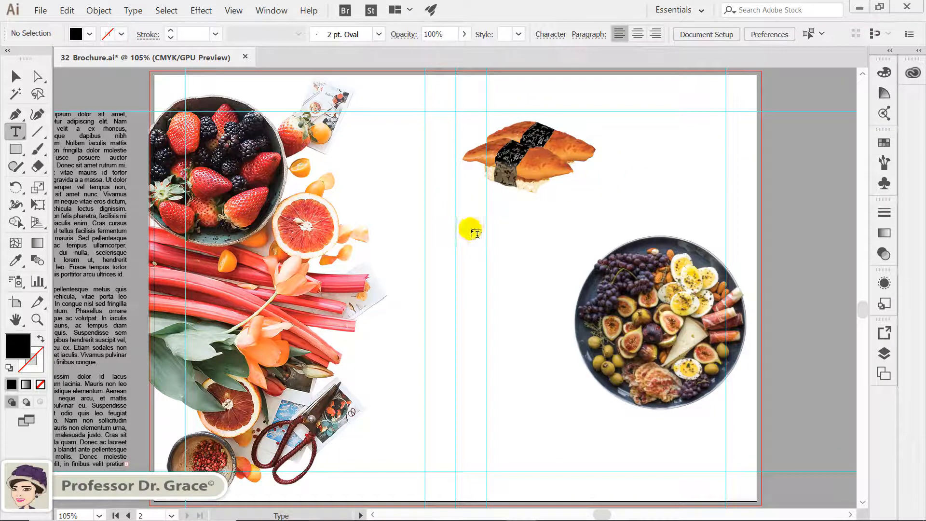
{"action": "left_click", "coordinate": [373, 515]}
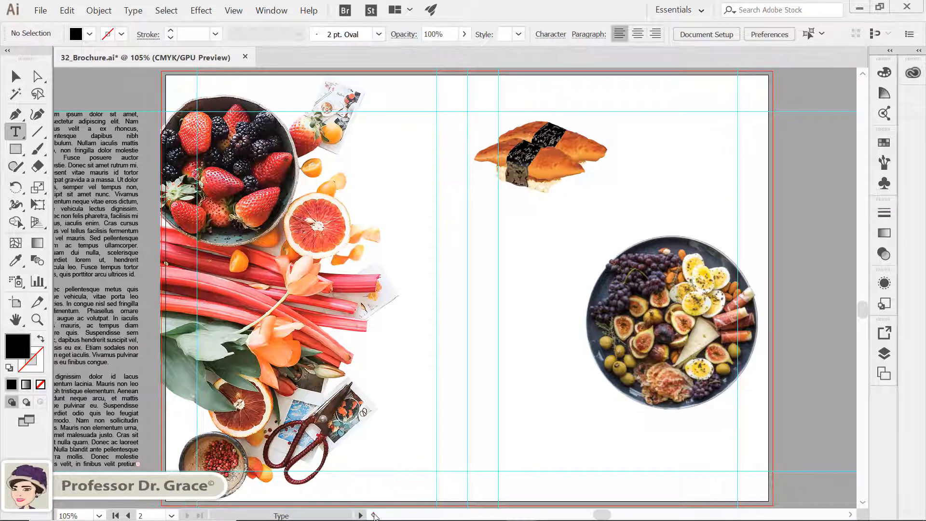
{"action": "left_click_drag", "start_coordinate": [375, 517], "coordinate": [374, 517]}
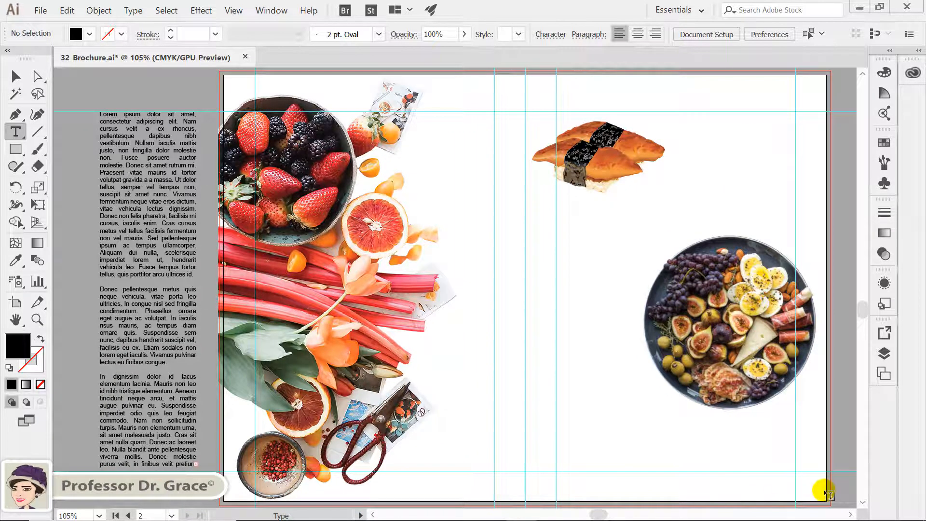
{"action": "left_click", "coordinate": [850, 515]}
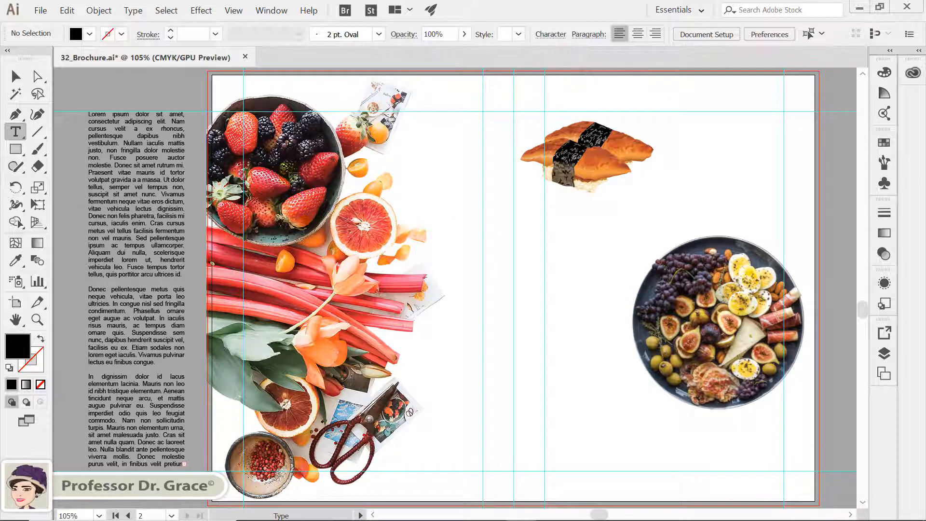
{"action": "left_click", "coordinate": [16, 76]}
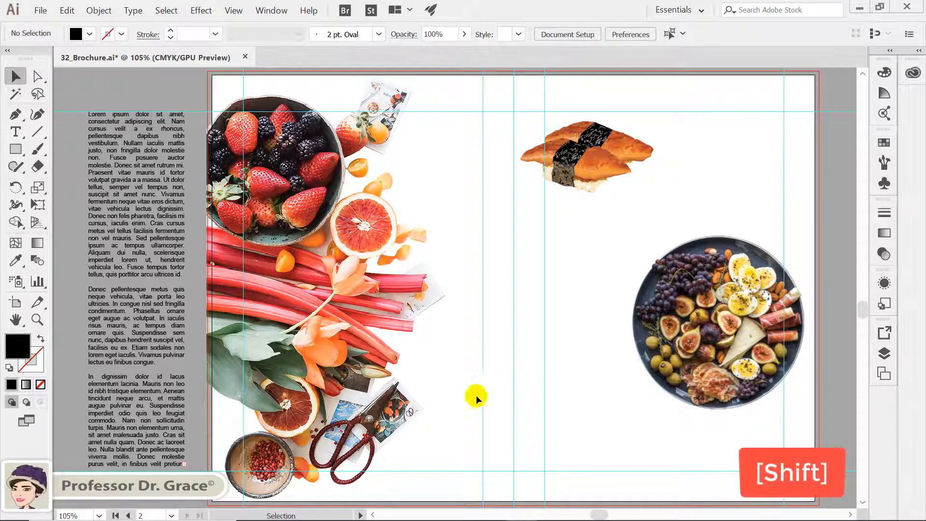
{"action": "left_click", "coordinate": [472, 422], "text": "shift"}
{"action": "left_click", "coordinate": [565, 441], "text": "shift"}
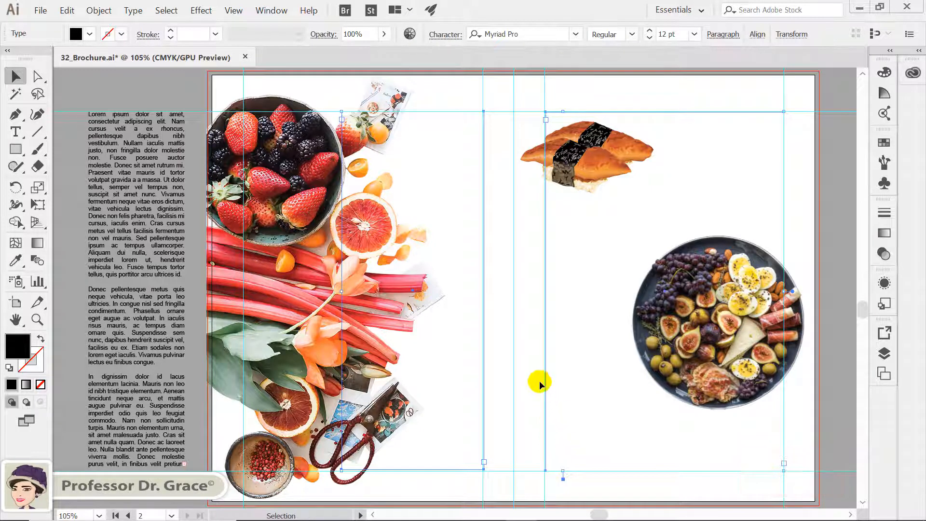
{"action": "left_click", "coordinate": [133, 10]}
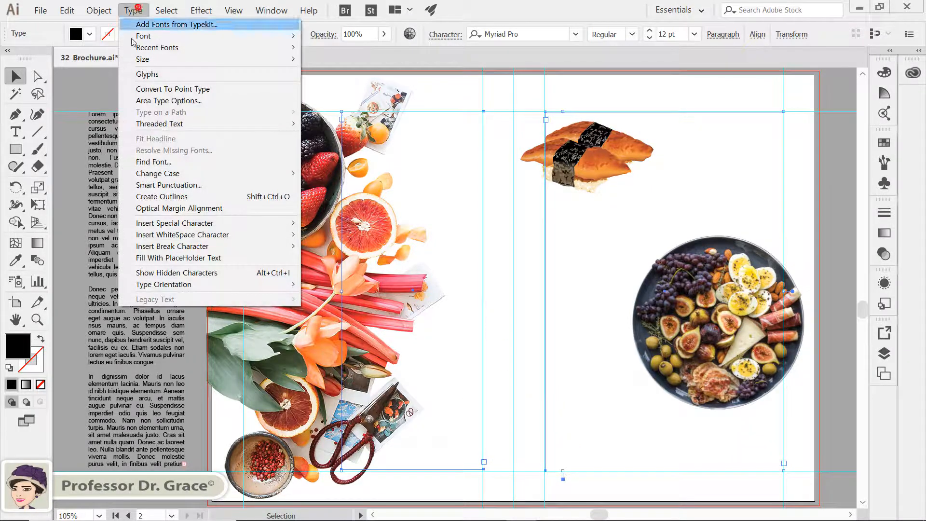
{"action": "mouse_move", "coordinate": [164, 124]}
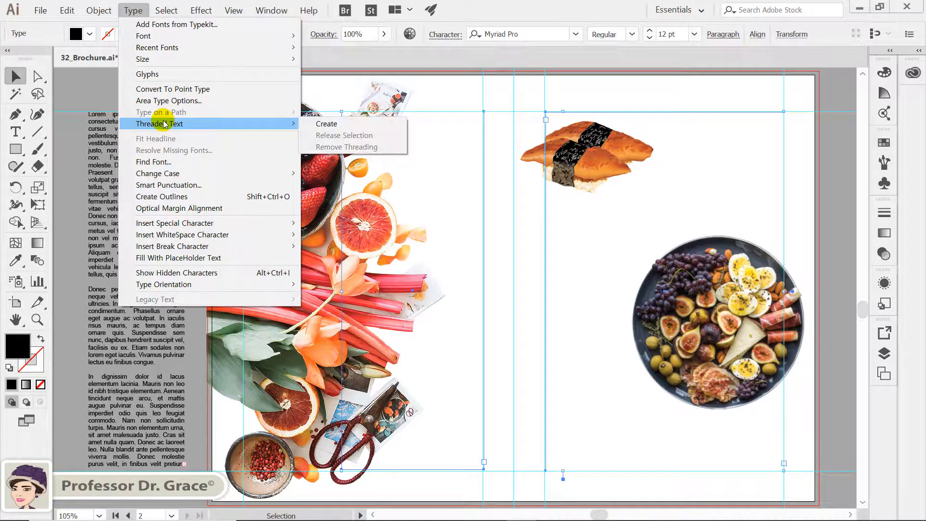
{"action": "left_click", "coordinate": [328, 122]}
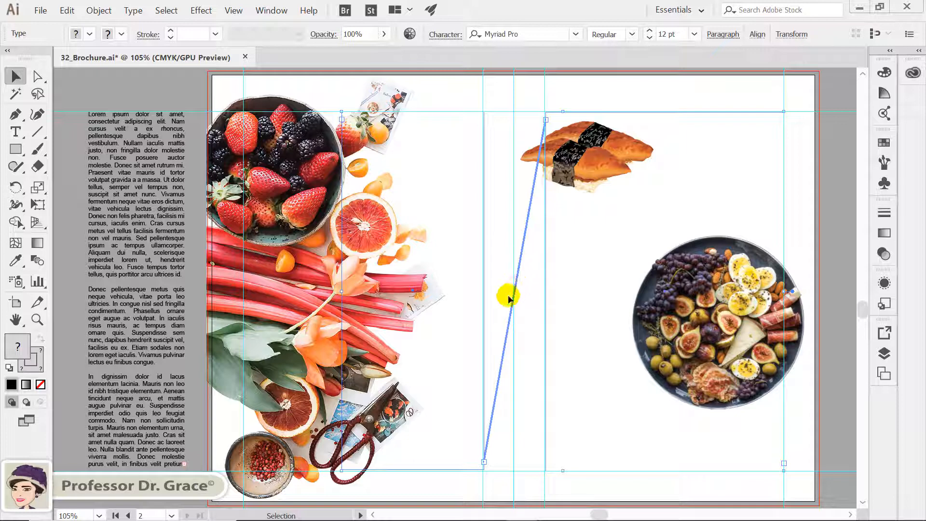
{"action": "left_click", "coordinate": [428, 347]}
{"action": "left_click", "coordinate": [512, 368]}
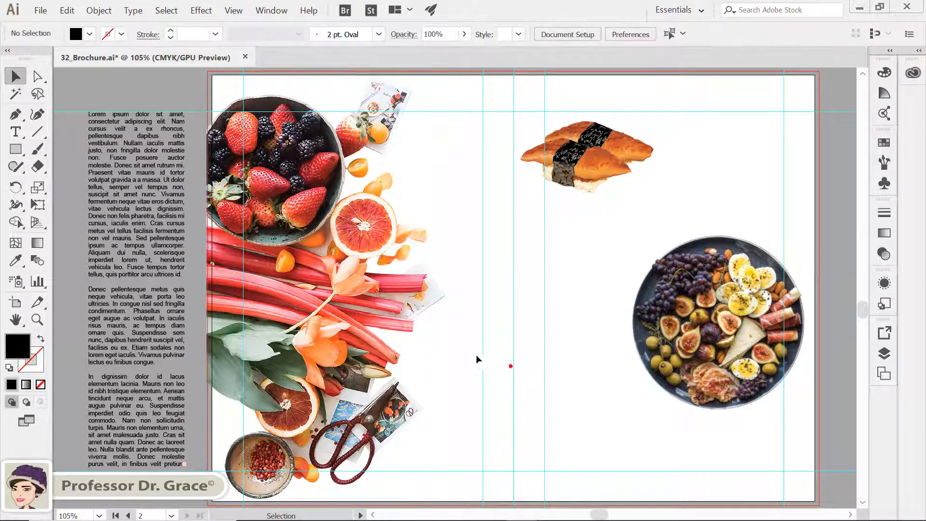
Remove the threading between the two empty text frames on the second spread.
{"action": "left_click", "coordinate": [476, 271]}
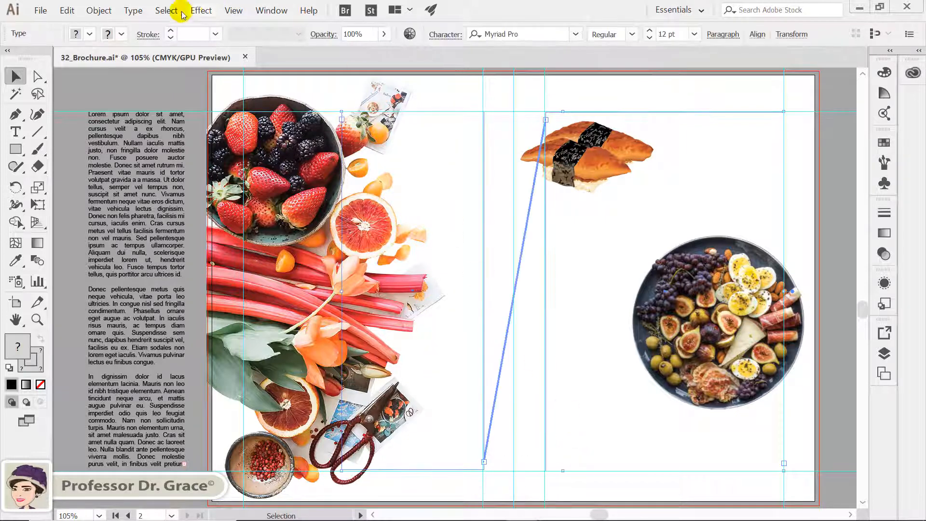
{"action": "left_click", "coordinate": [144, 11]}
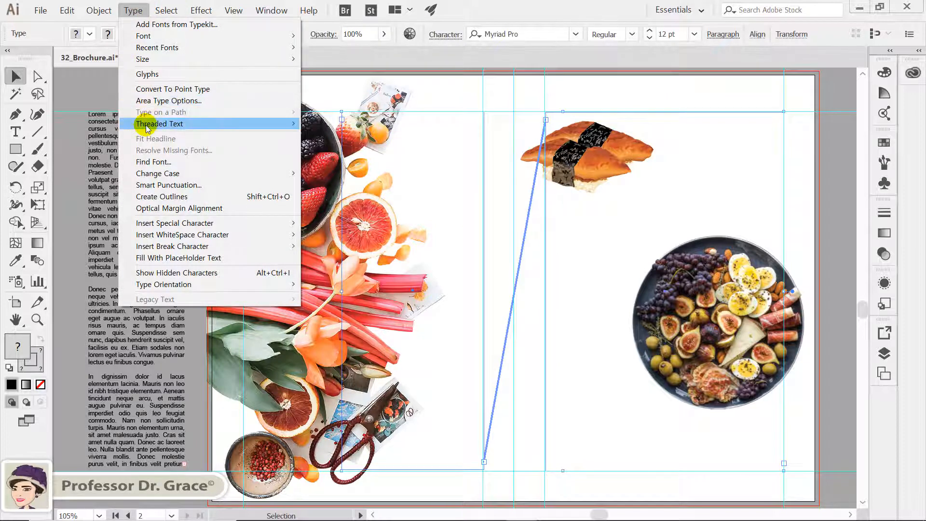
{"action": "mouse_move", "coordinate": [181, 124]}
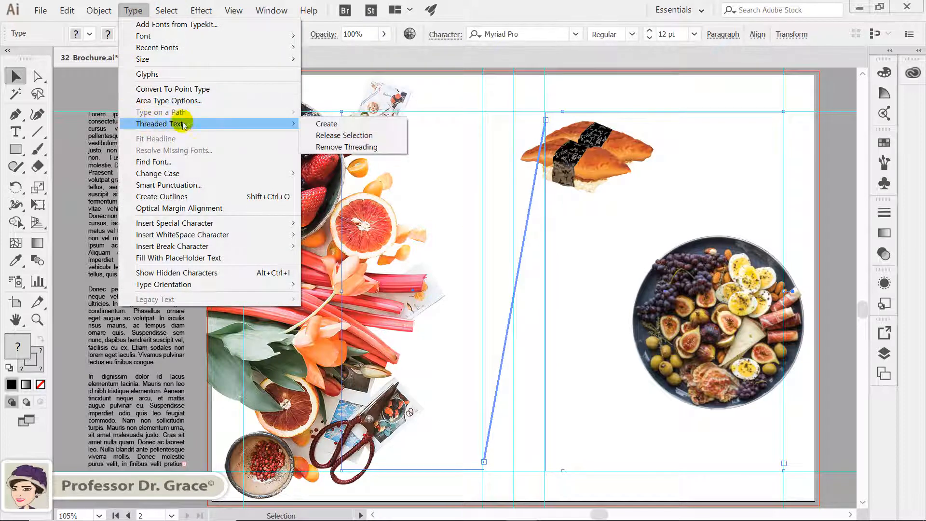
{"action": "left_click", "coordinate": [370, 147]}
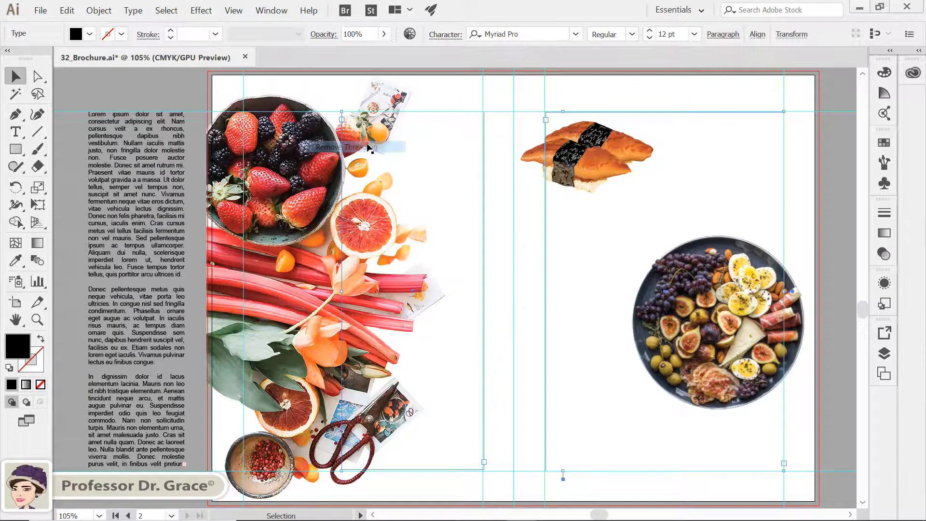
{"action": "left_click", "coordinate": [501, 463]}
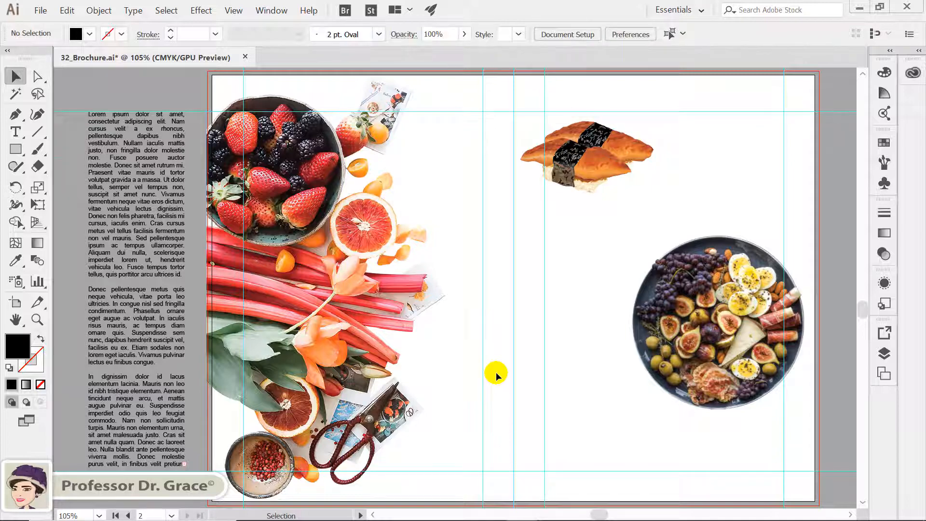
Thread the overflow text from the orange page's last column into the left text frame on the second spread.
{"action": "scroll", "coordinate": [497, 374], "scroll_direction": "up", "scroll_amount": 5}
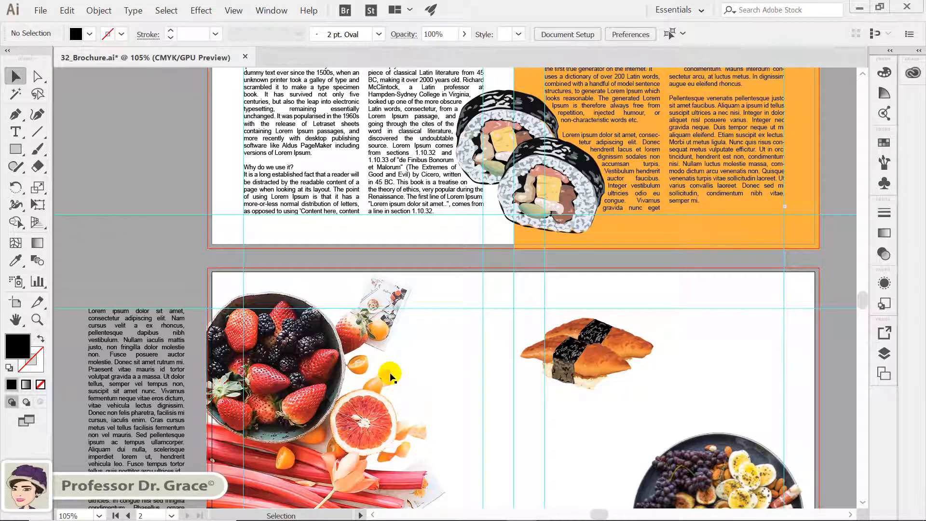
{"action": "scroll", "coordinate": [391, 375], "scroll_direction": "up", "scroll_amount": 1}
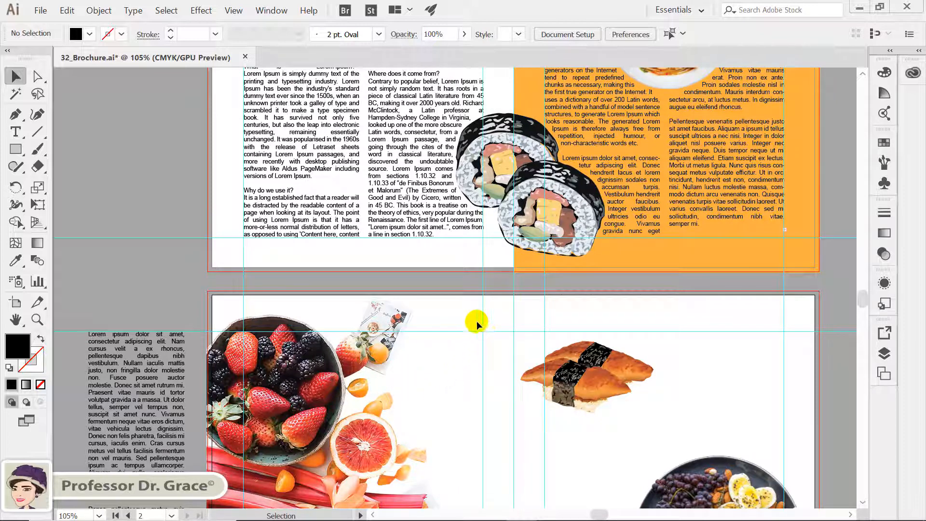
{"action": "left_click", "coordinate": [472, 343]}
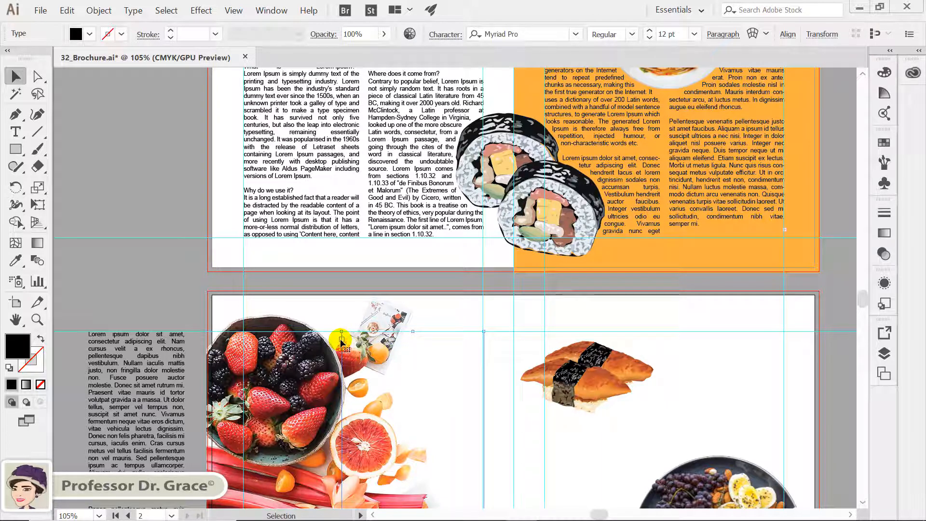
{"action": "key", "text": "t"}
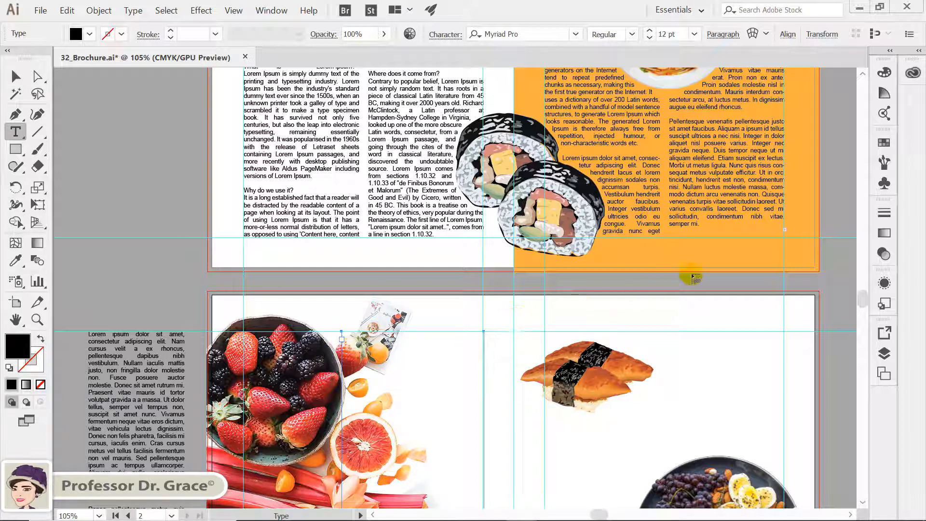
{"action": "left_click", "coordinate": [785, 232]}
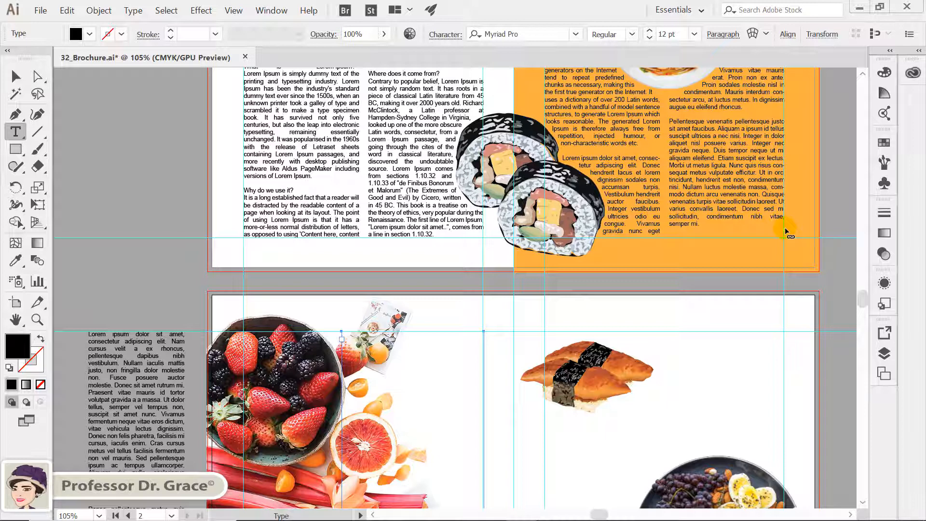
{"action": "left_click", "coordinate": [787, 234]}
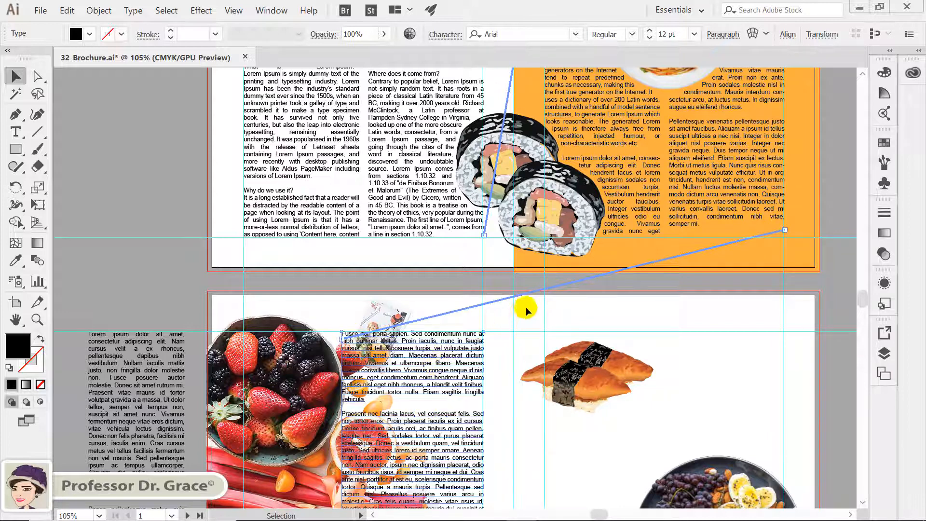
Thread the overflow of the second spread's left text frame into its right-hand text frame.
{"action": "scroll", "coordinate": [516, 321], "scroll_direction": "down", "scroll_amount": 2}
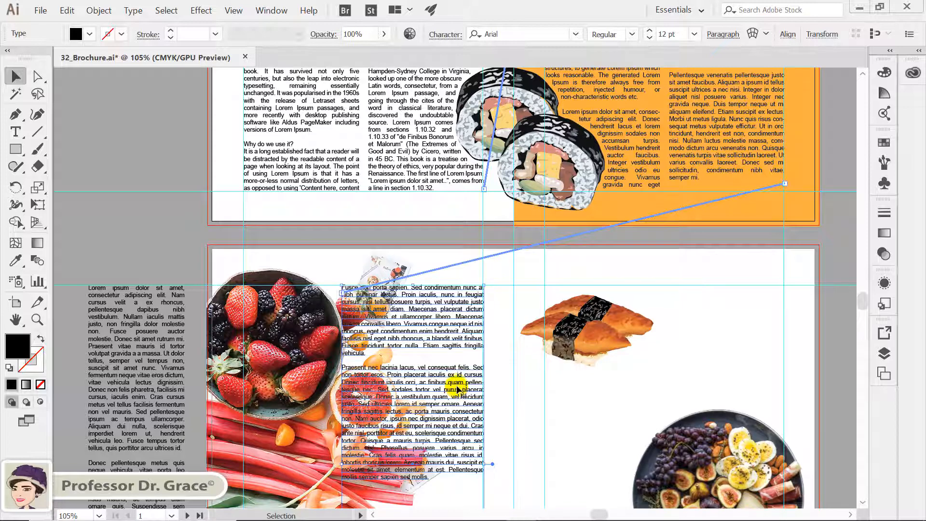
{"action": "scroll", "coordinate": [458, 387], "scroll_direction": "down", "scroll_amount": 7}
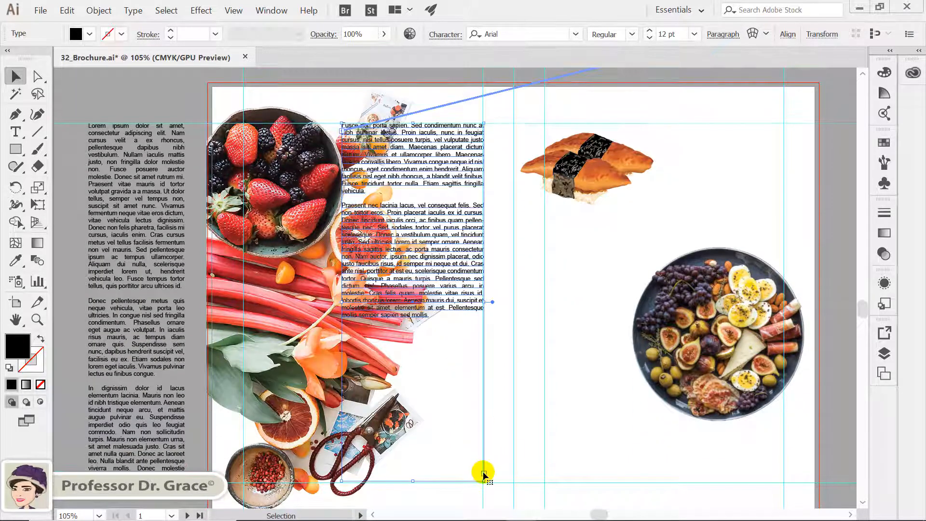
{"action": "left_click", "coordinate": [484, 474]}
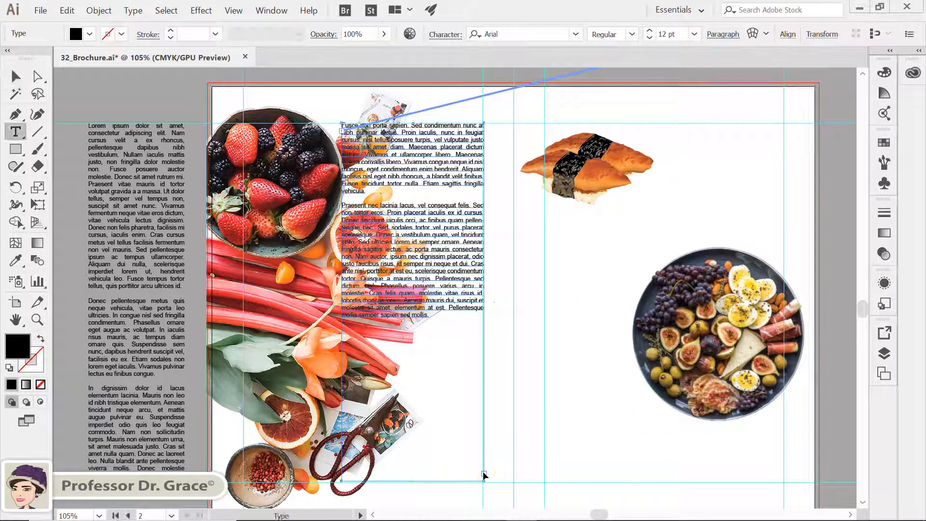
{"action": "left_click", "coordinate": [530, 282], "text": "ctrl"}
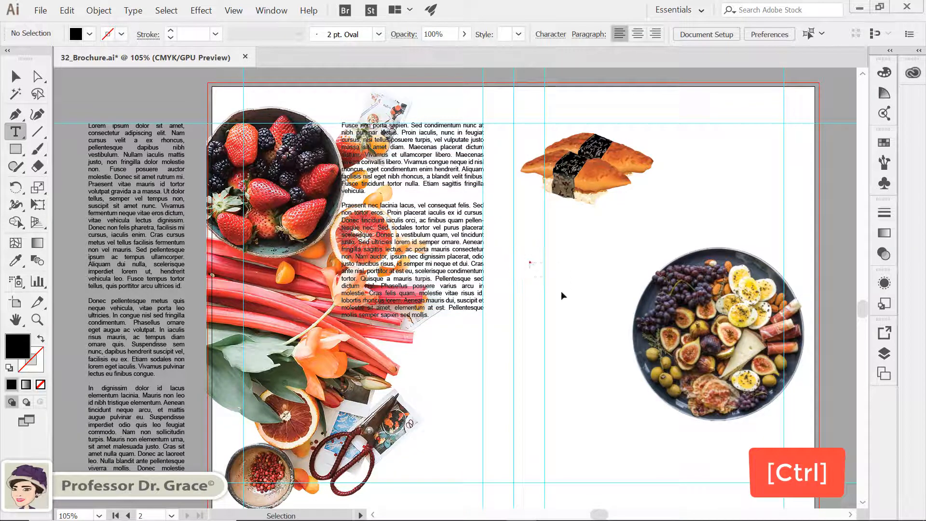
{"action": "left_click", "coordinate": [578, 311]}
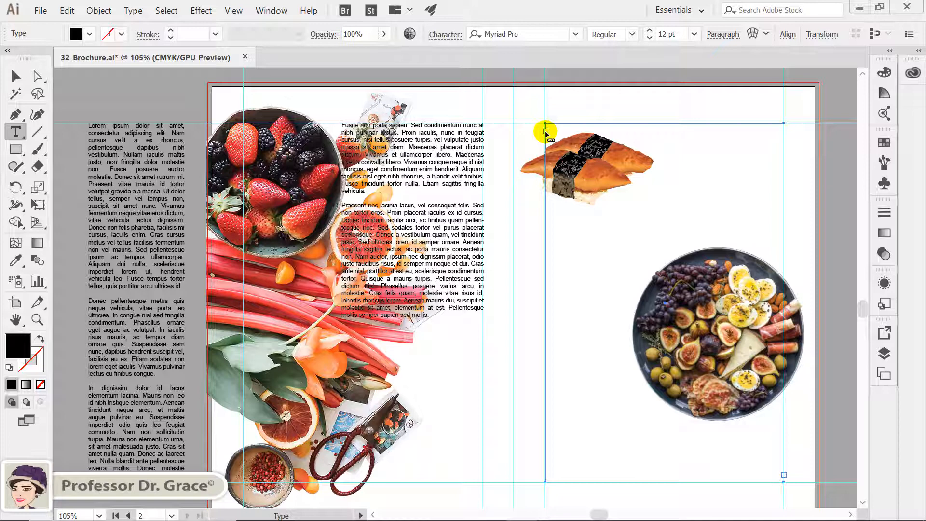
{"action": "left_click", "coordinate": [545, 131]}
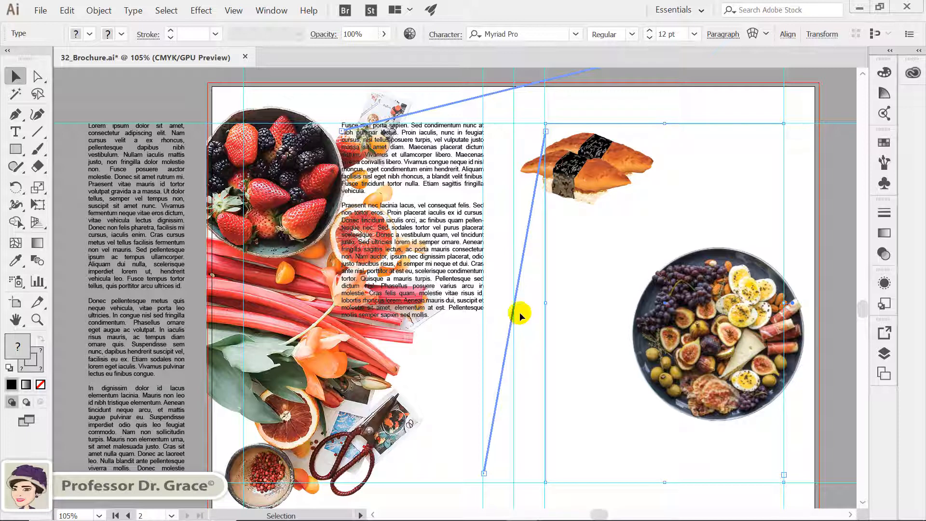
View the whole brochure to check how the threaded text flows across both spreads.
{"action": "key", "text": "alt+ctrl+0"}
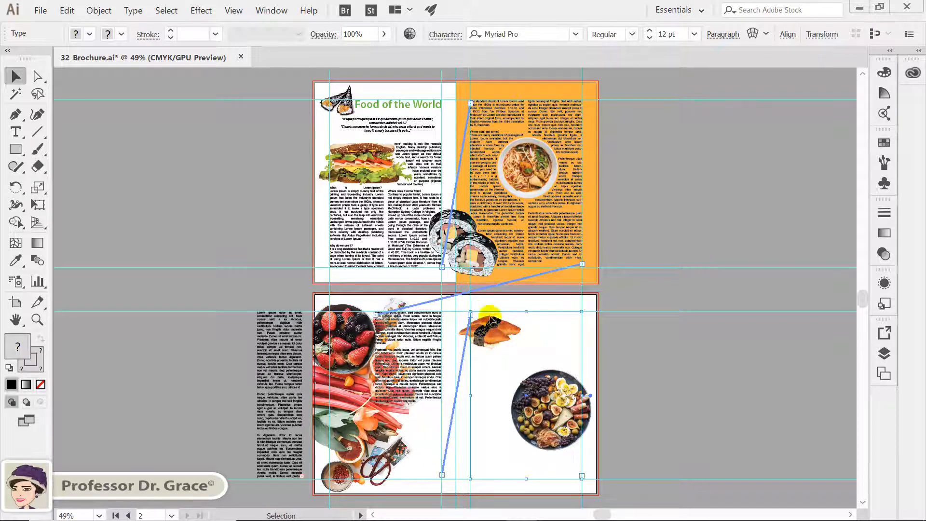
{"action": "left_click", "coordinate": [490, 304]}
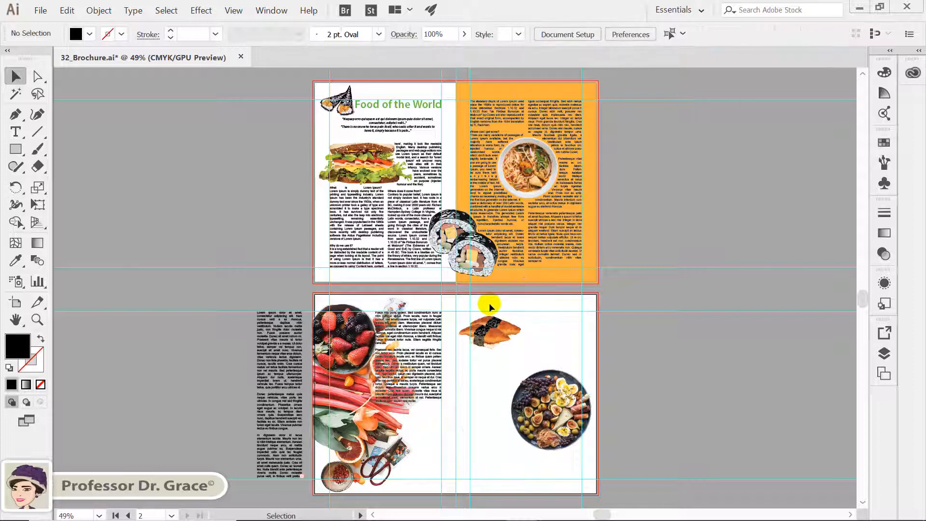
{"action": "key", "text": "ctrl+0"}
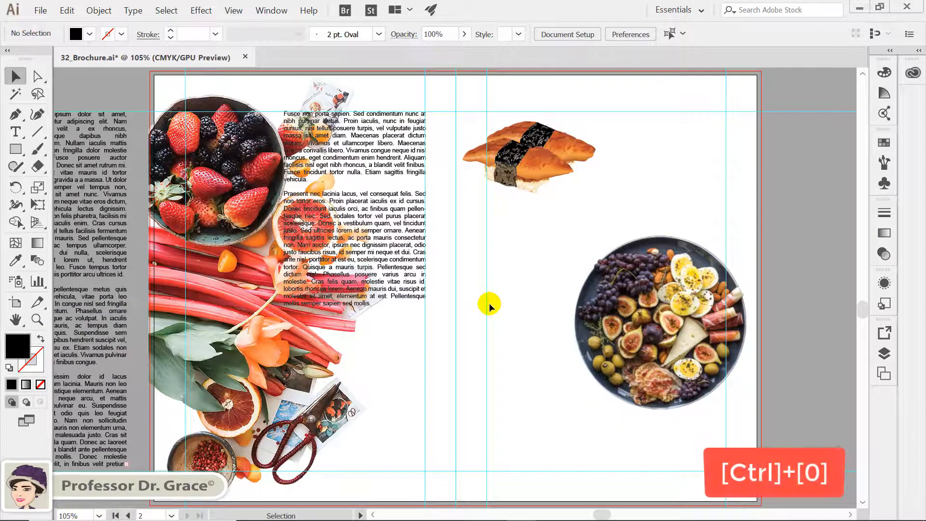
{"action": "left_click", "coordinate": [372, 515]}
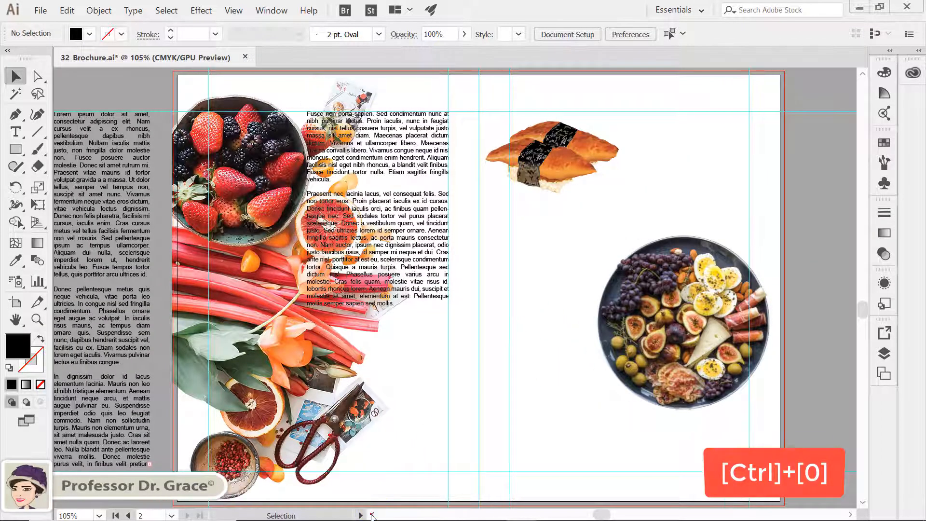
{"action": "left_click", "coordinate": [372, 515]}
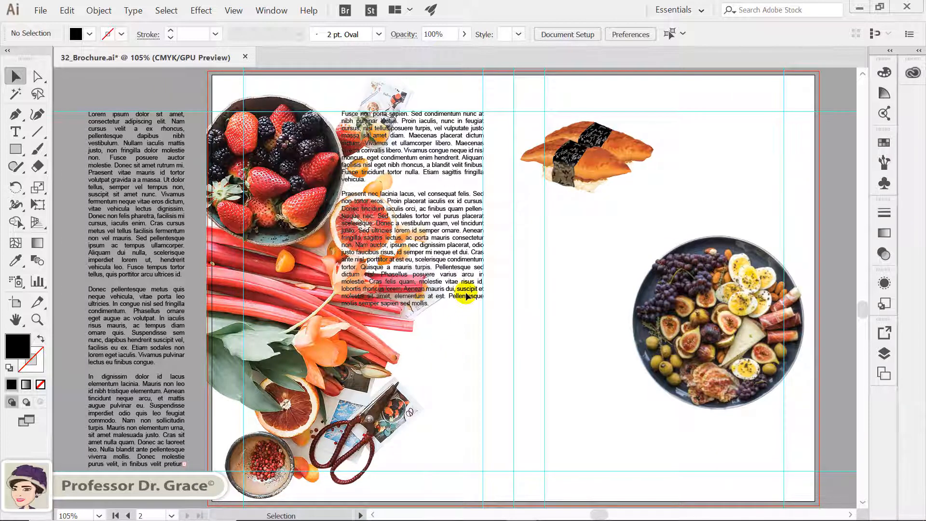
{"action": "left_click", "coordinate": [437, 238]}
{"action": "left_click", "coordinate": [484, 462]}
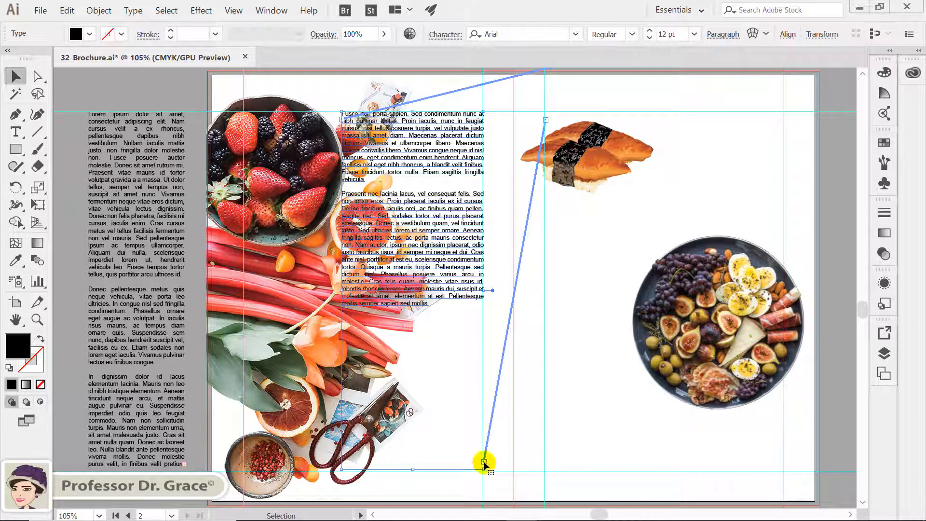
{"action": "left_click", "coordinate": [484, 463]}
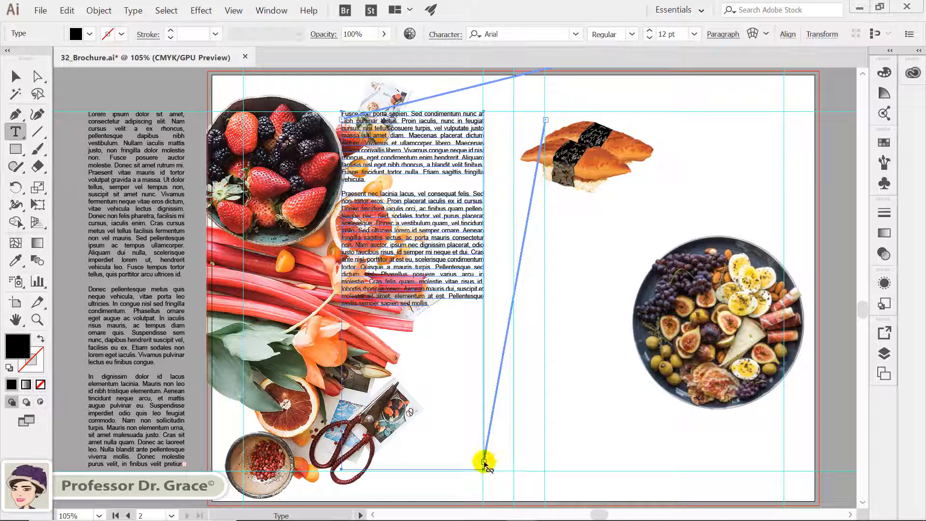
{"action": "left_click", "coordinate": [485, 464]}
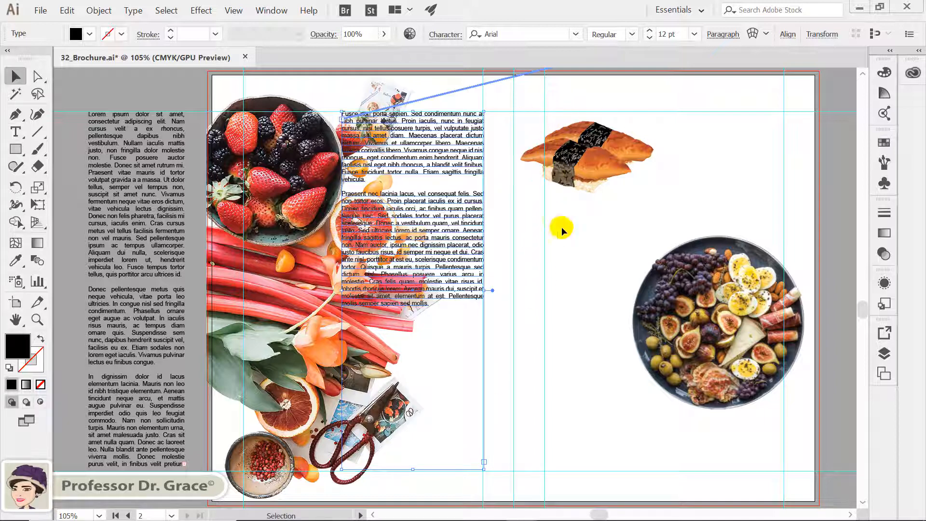
{"action": "key", "text": "ctrl+z"}
{"action": "key", "text": "ctrl+z"}
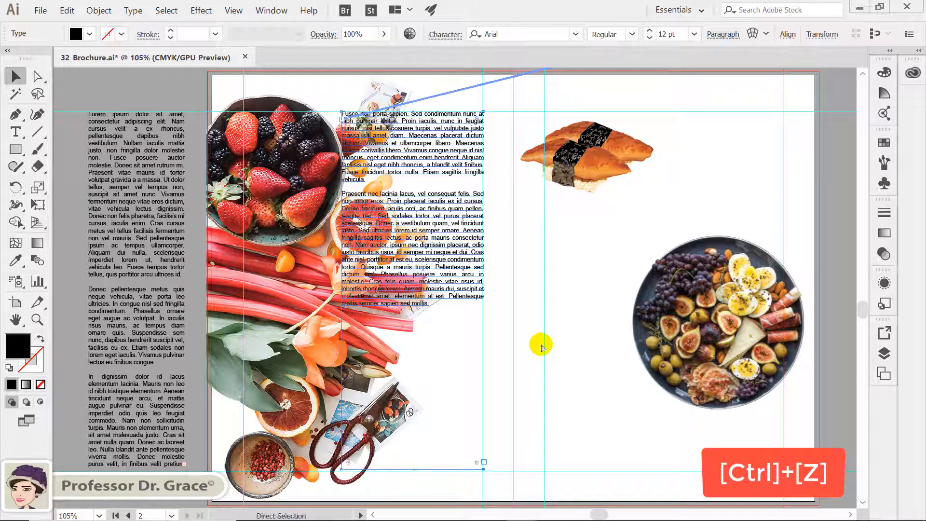
{"action": "key", "text": "t"}
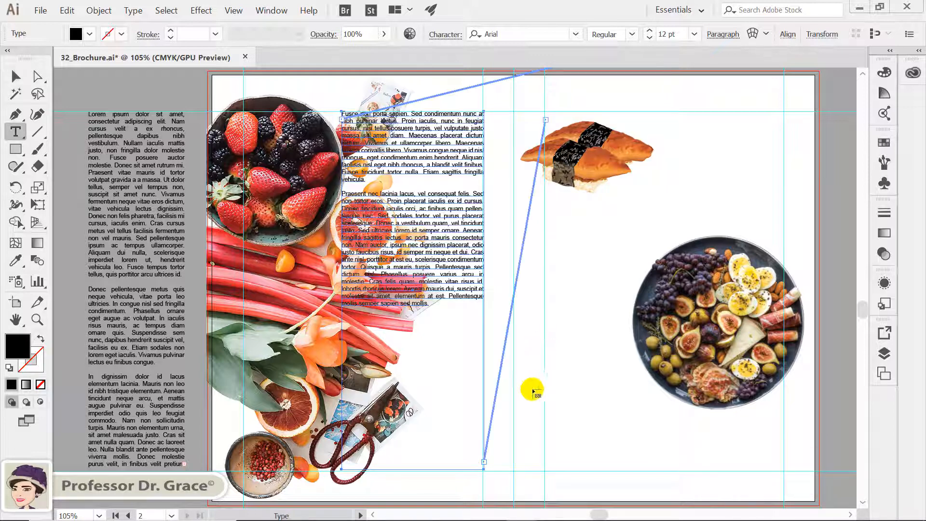
{"action": "key", "text": "ctrl"}
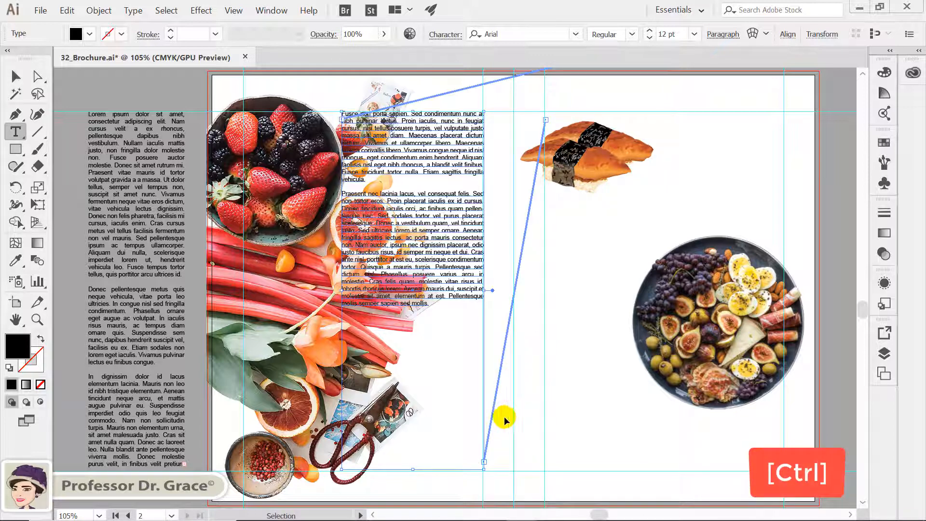
{"action": "left_click", "coordinate": [504, 416], "text": "ctrl"}
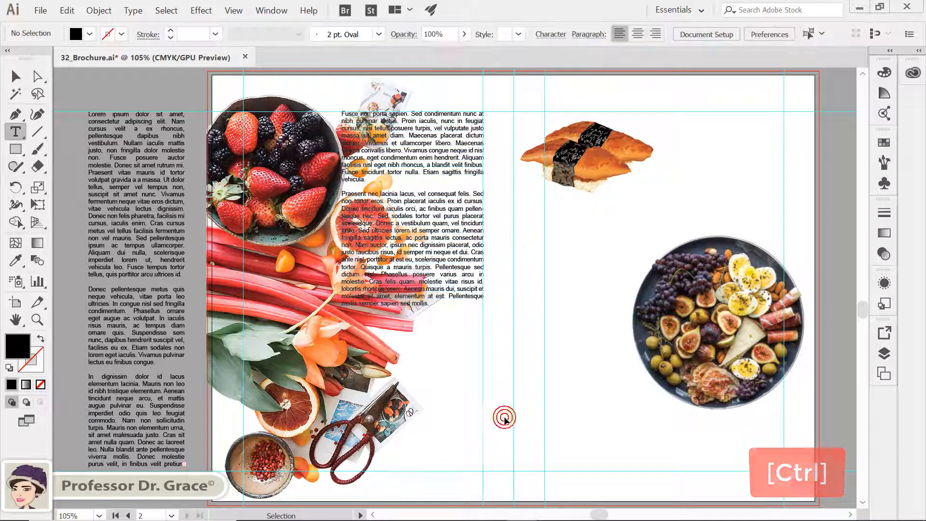
Cut all the placeholder text out of the text frame sitting on the pasteboard.
{"action": "left_click", "coordinate": [38, 76]}
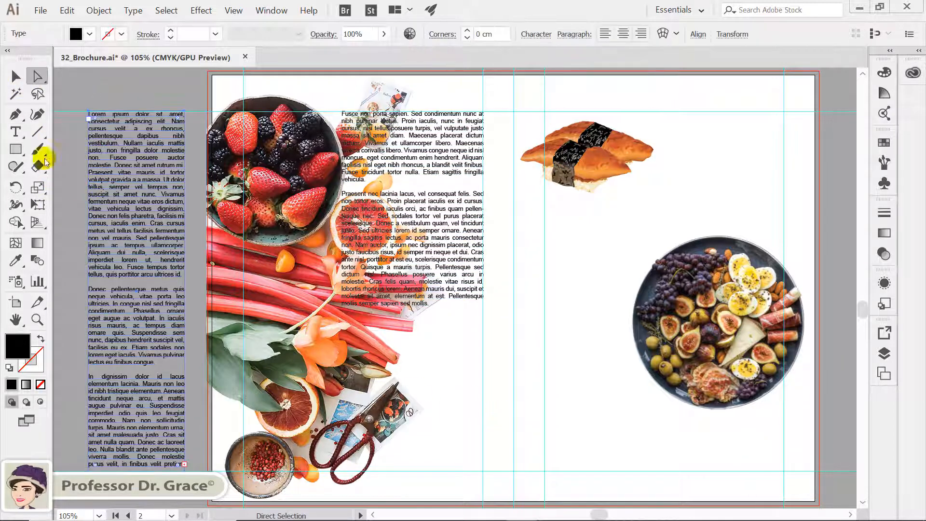
{"action": "left_click", "coordinate": [16, 131]}
{"action": "left_click", "coordinate": [145, 212]}
{"action": "left_click", "coordinate": [143, 215]}
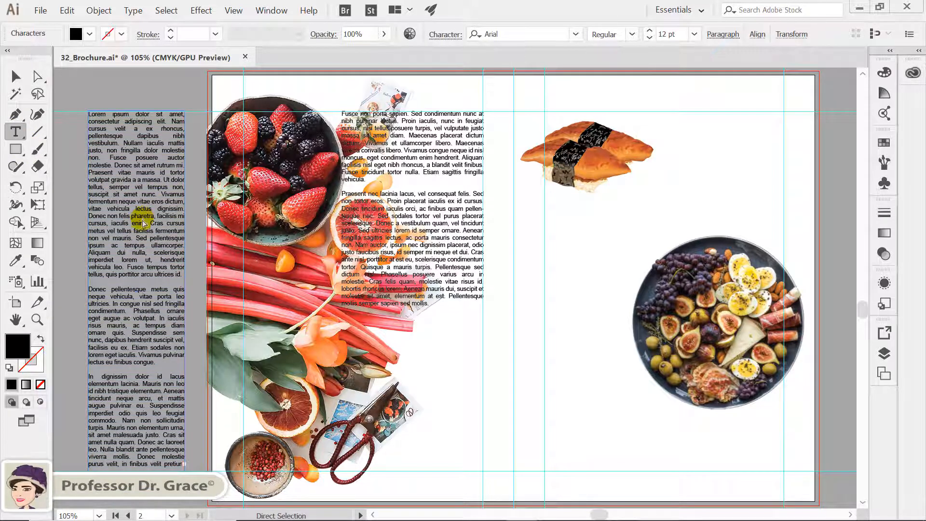
{"action": "key", "text": "ctrl+a"}
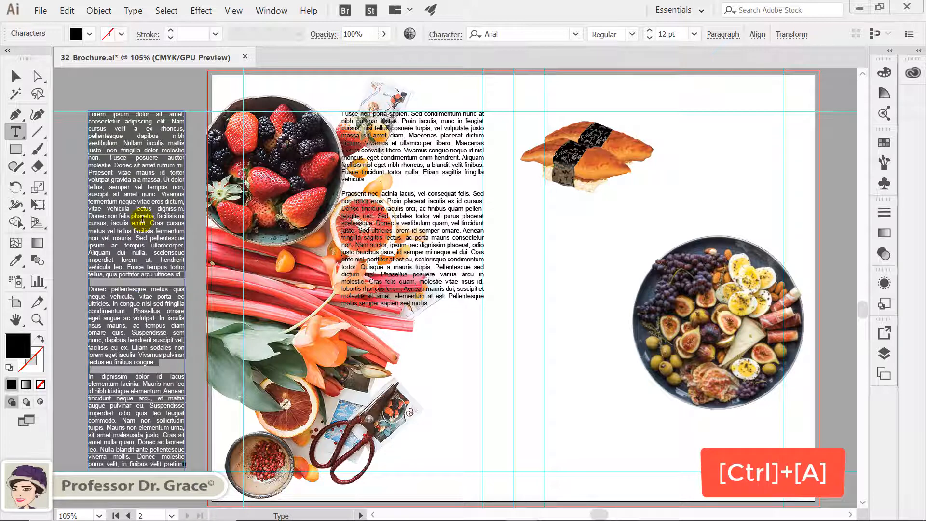
{"action": "key", "text": "ctrl+x"}
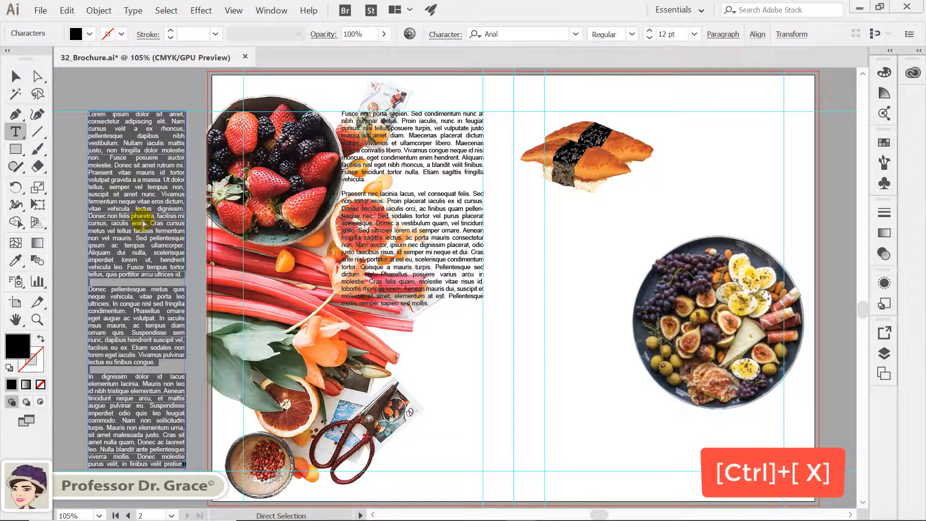
{"action": "key", "text": "ctrl+x"}
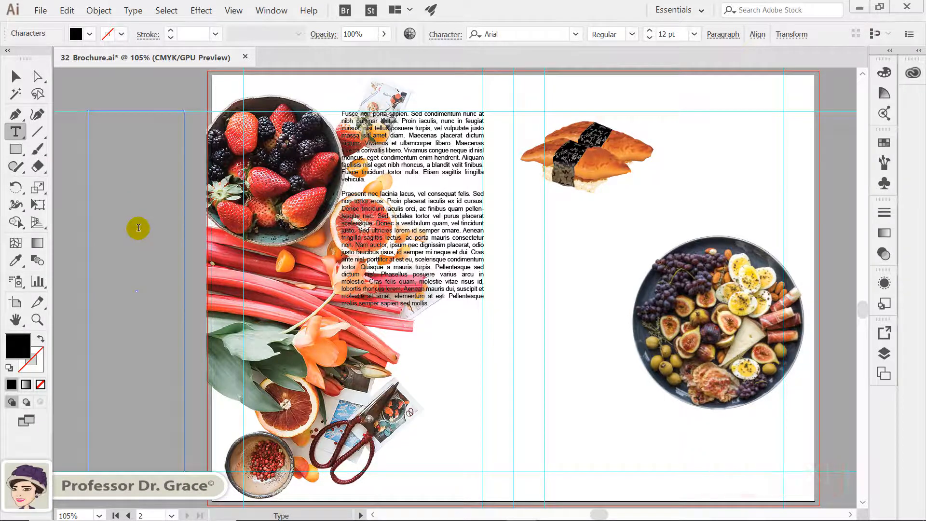
Delete the empty text frame left on the pasteboard.
{"action": "left_click", "coordinate": [15, 76]}
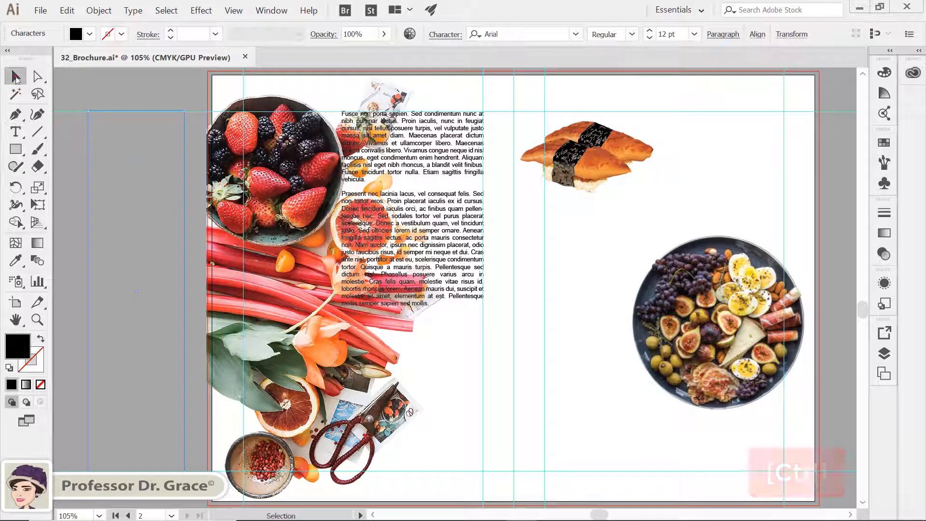
{"action": "left_click", "coordinate": [102, 138]}
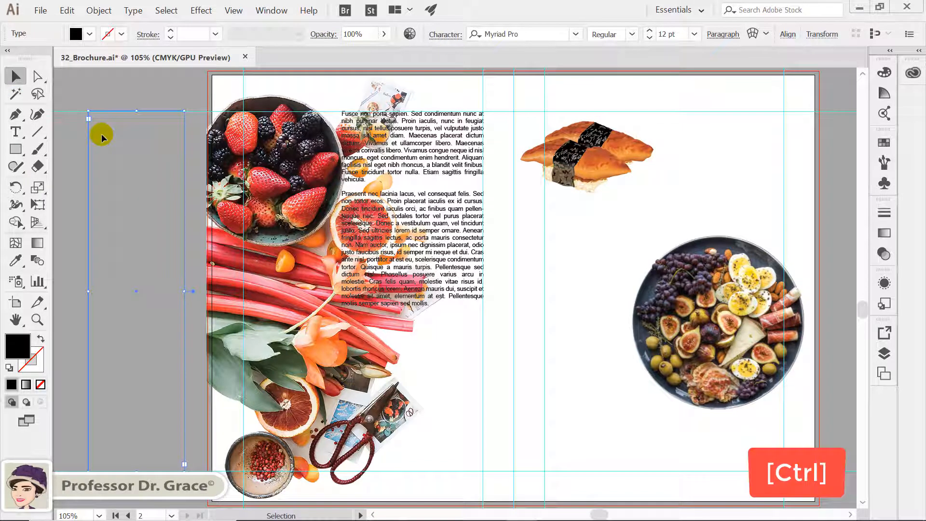
{"action": "key", "text": "Delete"}
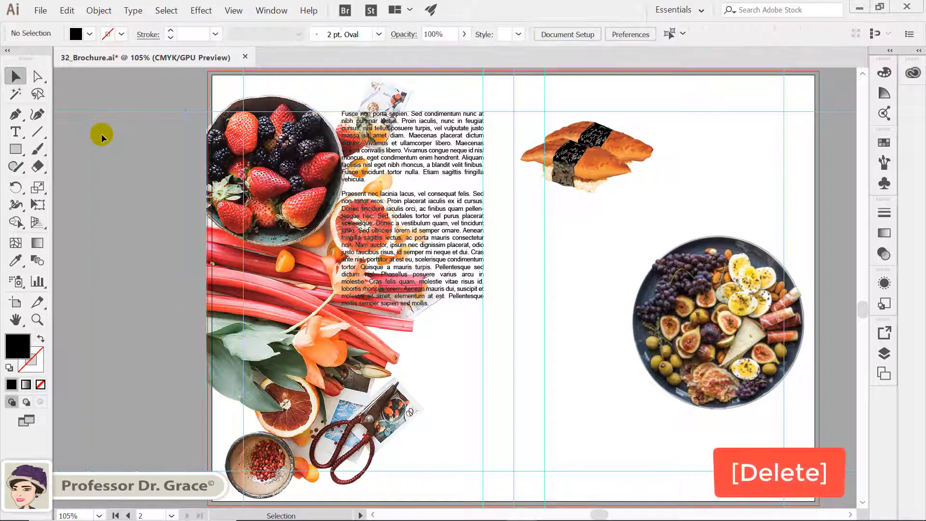
Paste the cut placeholder text at the end of the text in the second spread's left text frame.
{"action": "left_click", "coordinate": [15, 132]}
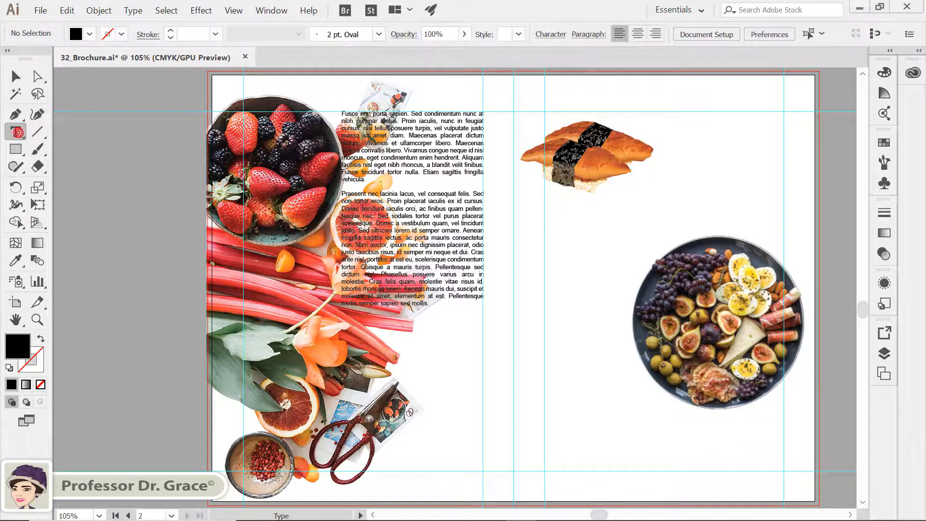
{"action": "left_click", "coordinate": [436, 292]}
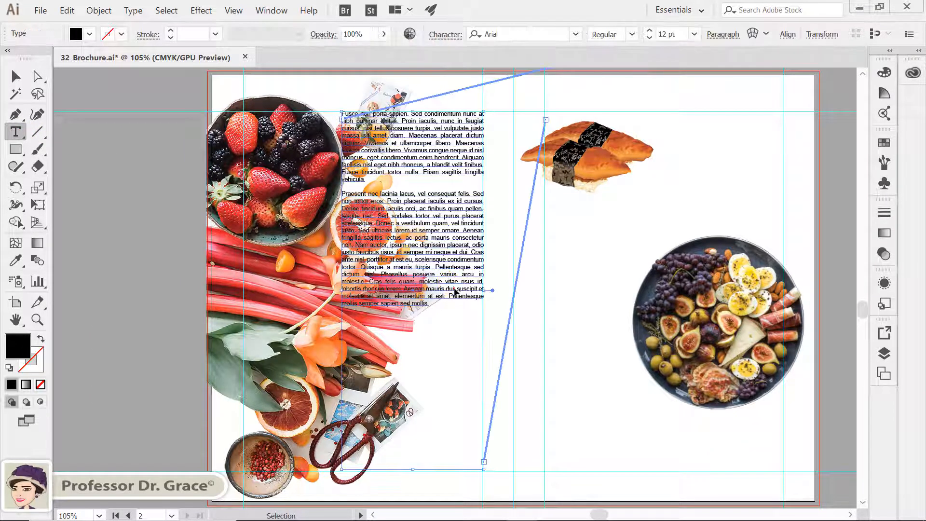
{"action": "left_click", "coordinate": [438, 306]}
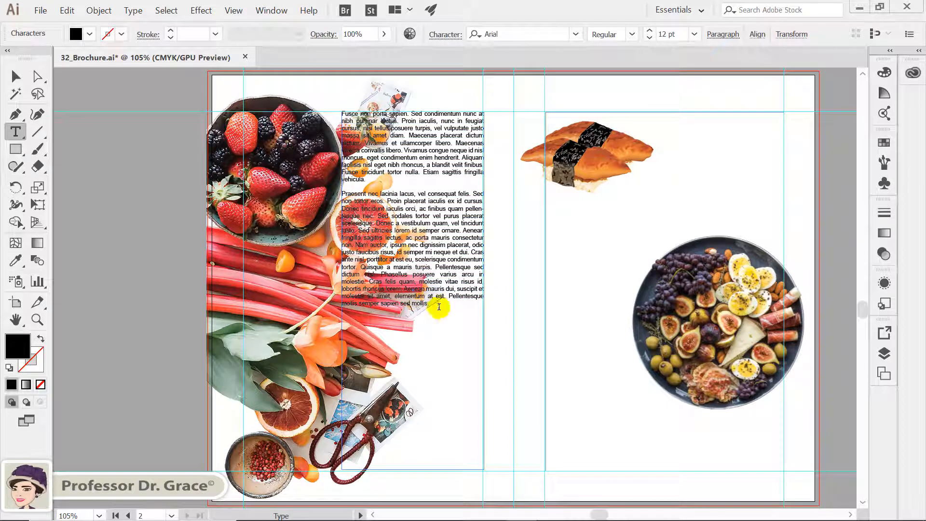
{"action": "key", "text": "ctrl+v"}
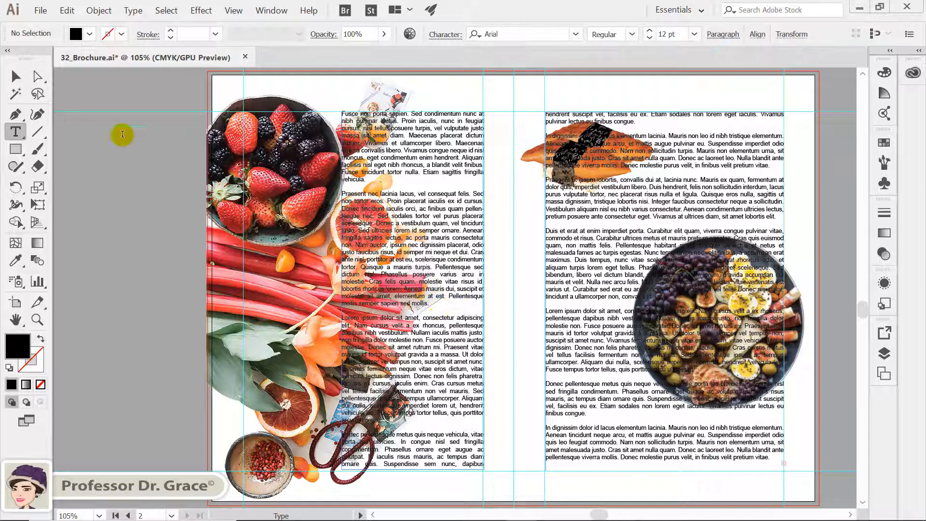
Open Area Type Options for the right-hand text frame and set it to 2 columns.
{"action": "left_click", "coordinate": [16, 77]}
{"action": "left_click", "coordinate": [107, 101]}
{"action": "left_click", "coordinate": [641, 202]}
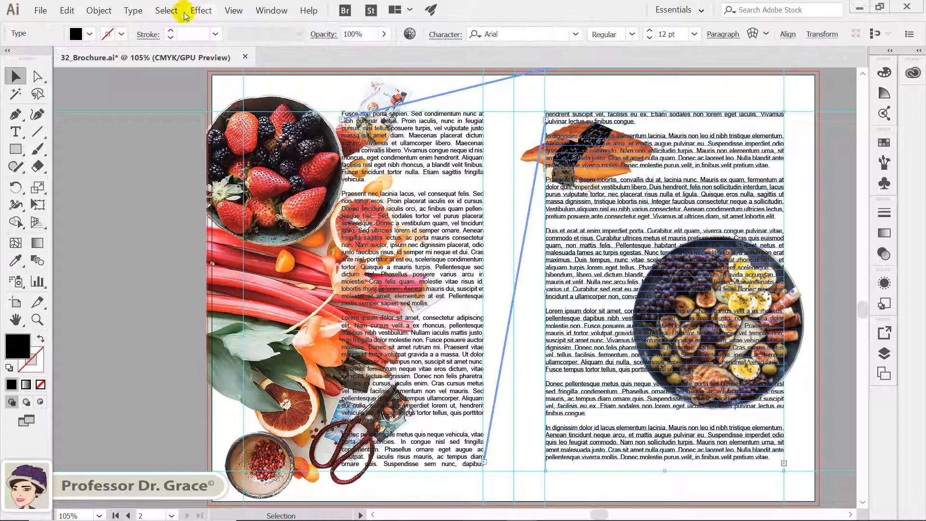
{"action": "left_click", "coordinate": [133, 11]}
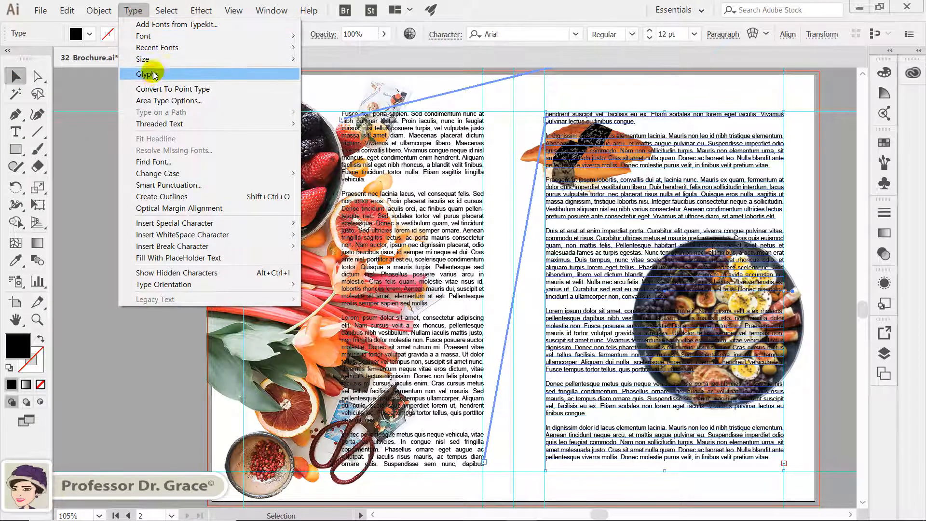
{"action": "left_click", "coordinate": [155, 100]}
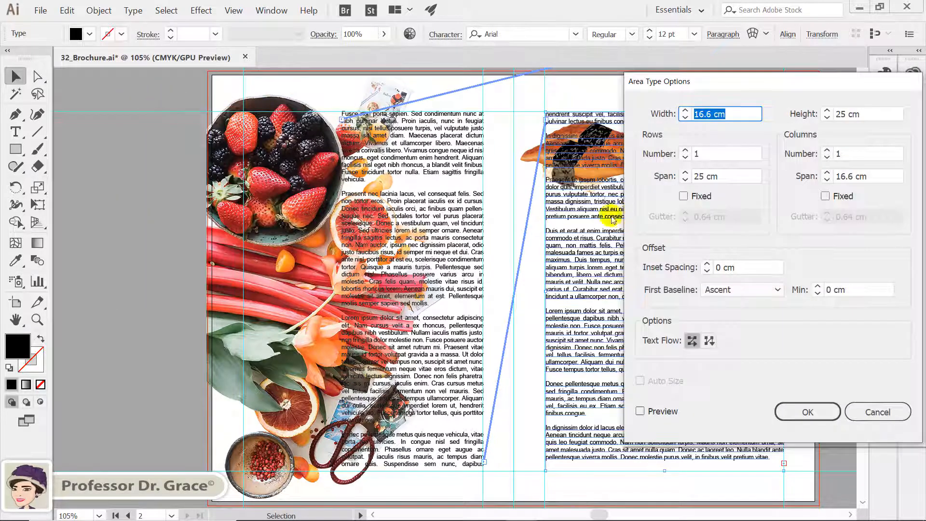
{"action": "left_click", "coordinate": [656, 413]}
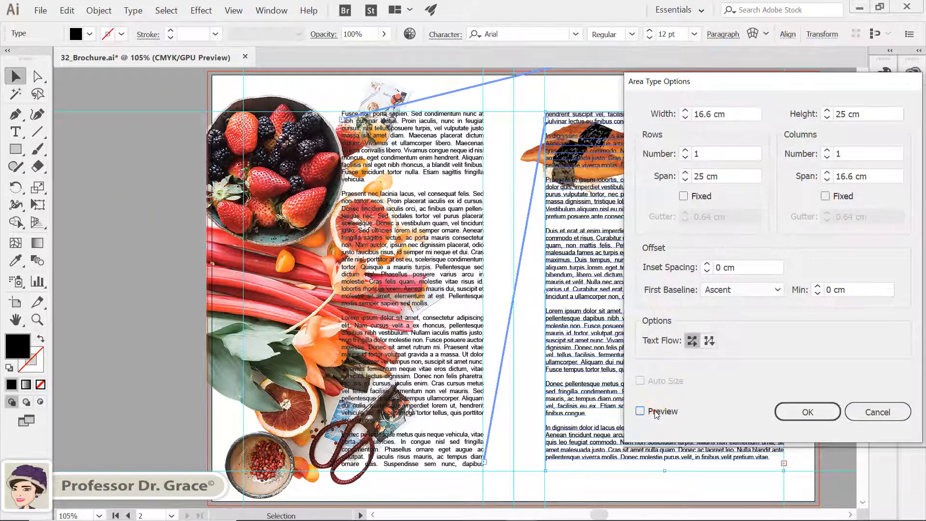
{"action": "double_click", "coordinate": [853, 152]}
{"action": "type", "text": "2"}
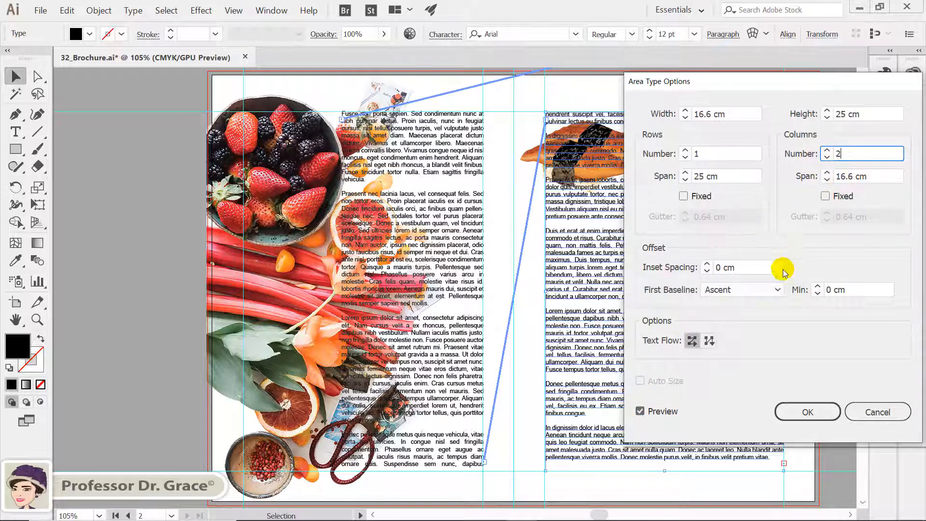
Set the frame's first baseline to Em Box Height and text flow to by columns, left to right, and apply.
{"action": "left_click", "coordinate": [778, 289]}
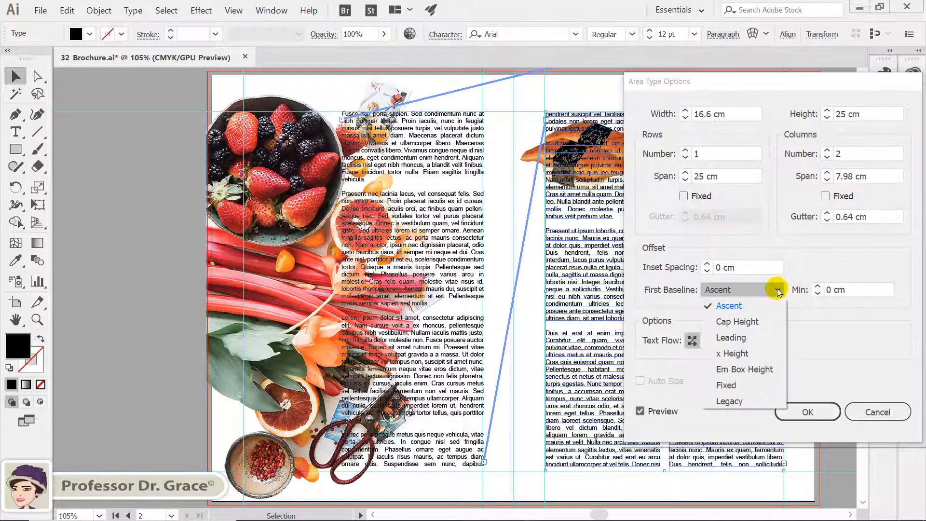
{"action": "left_click", "coordinate": [760, 370]}
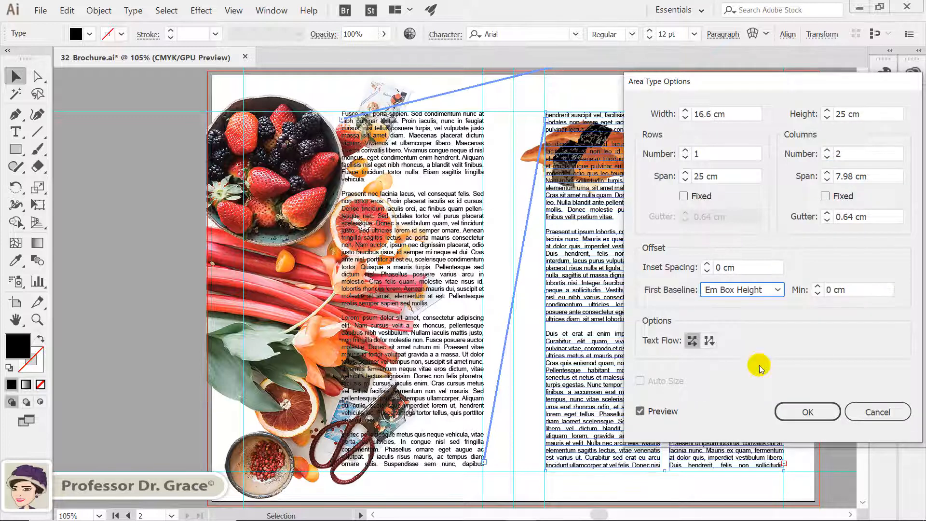
{"action": "left_click", "coordinate": [709, 341]}
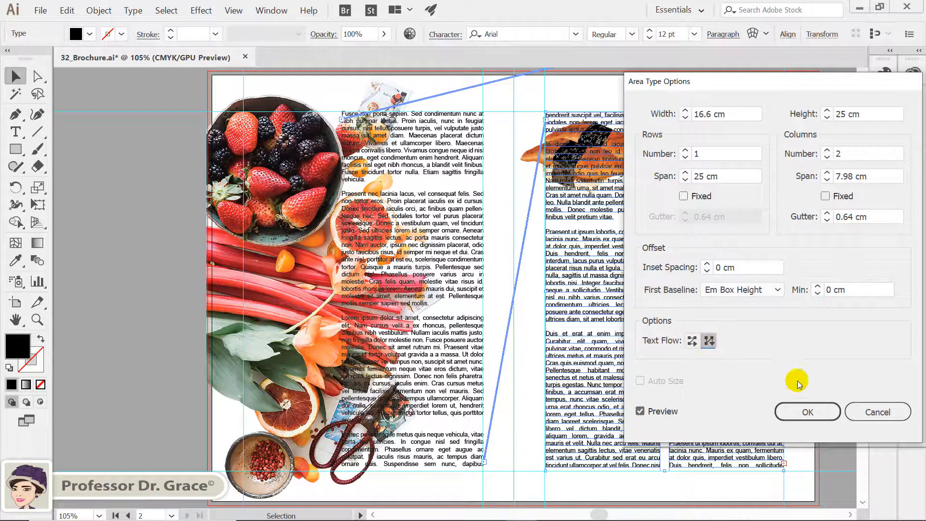
{"action": "left_click", "coordinate": [802, 405]}
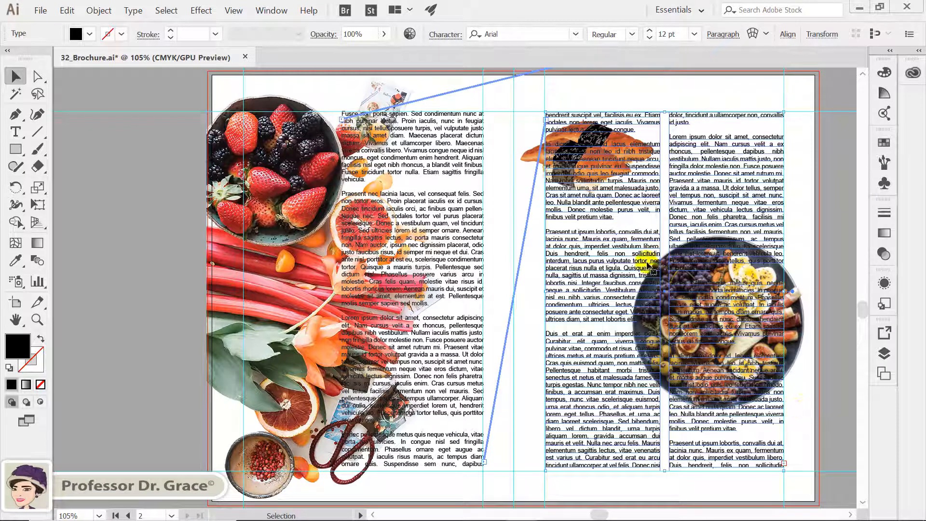
Send both threaded text frames of the second spread to the back behind the images.
{"action": "left_click", "coordinate": [475, 235], "text": "shift"}
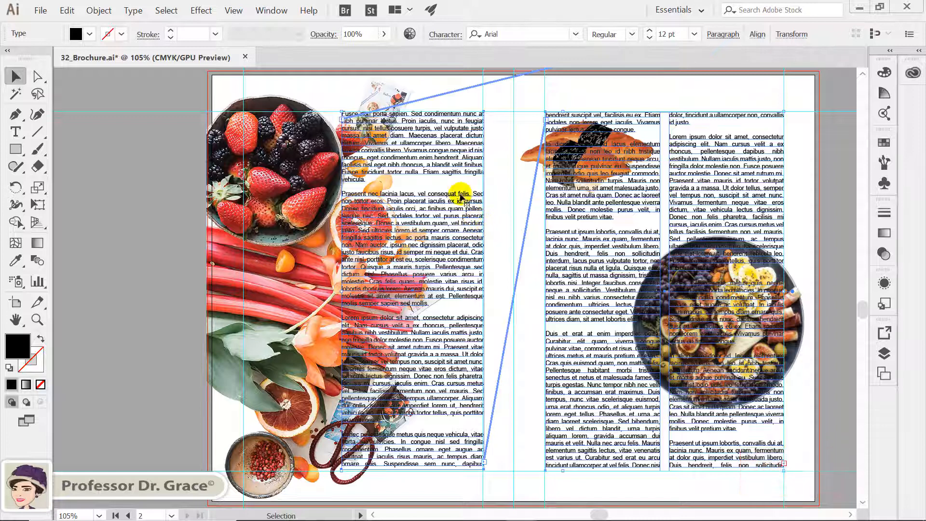
{"action": "right_click", "coordinate": [454, 179]}
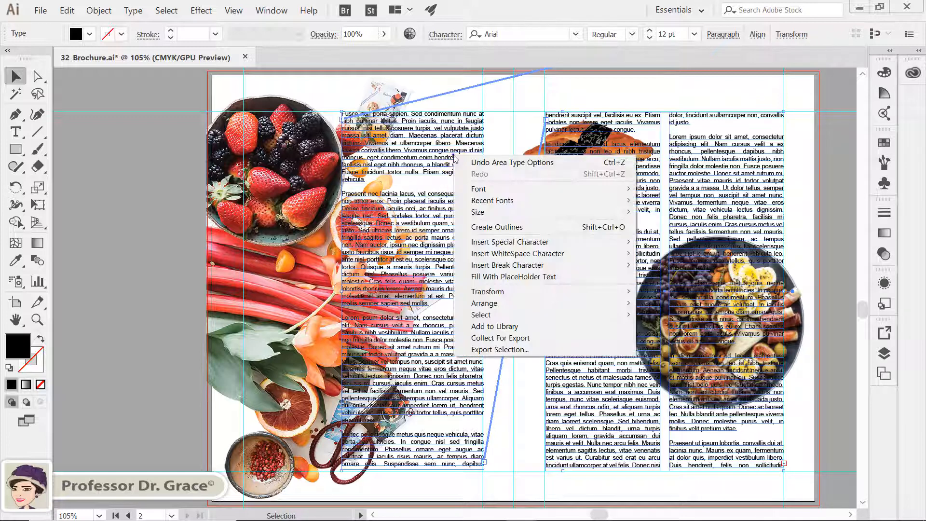
{"action": "mouse_move", "coordinate": [495, 304]}
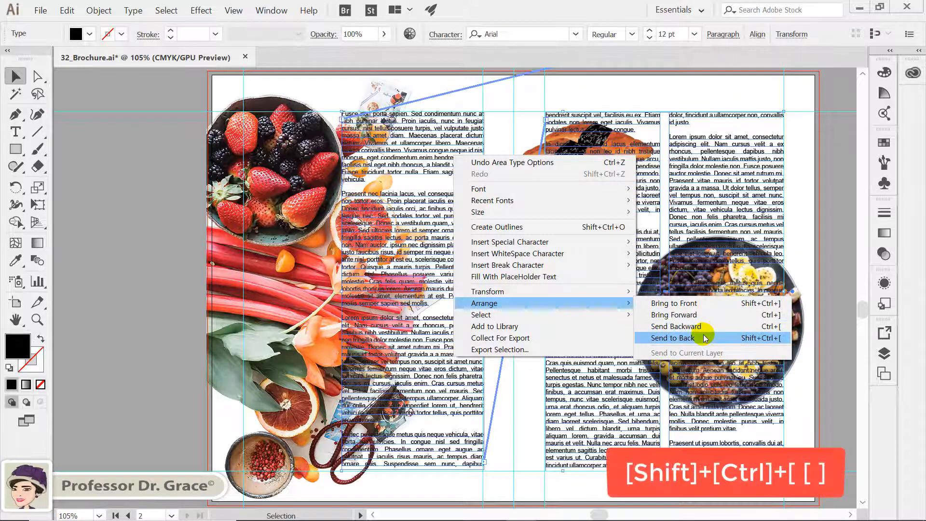
{"action": "left_click", "coordinate": [780, 341]}
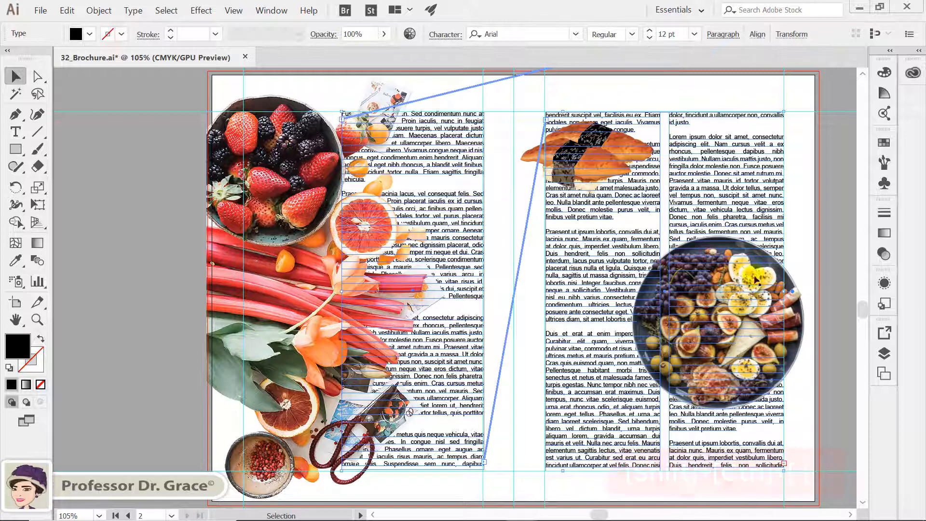
Select all objects on the spread and make a text wrap around them.
{"action": "left_click", "coordinate": [812, 214]}
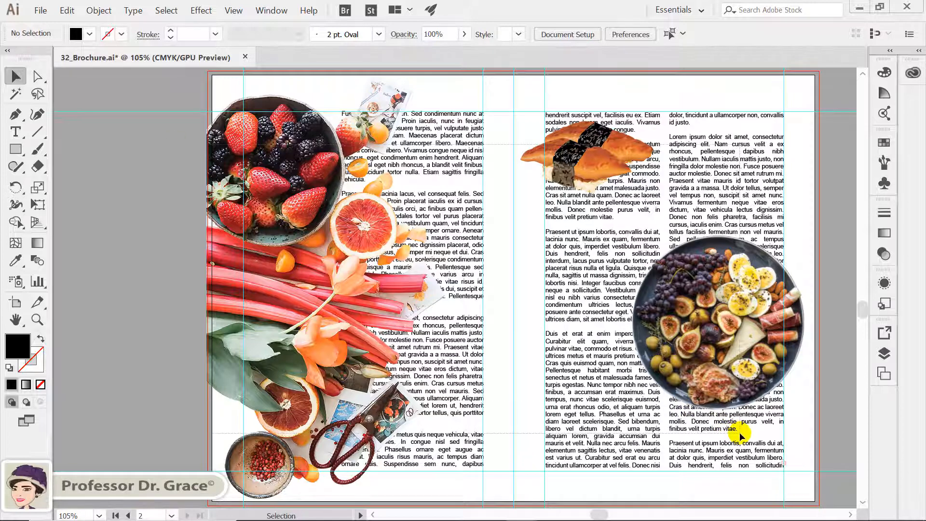
{"action": "key", "text": "ctrl+a"}
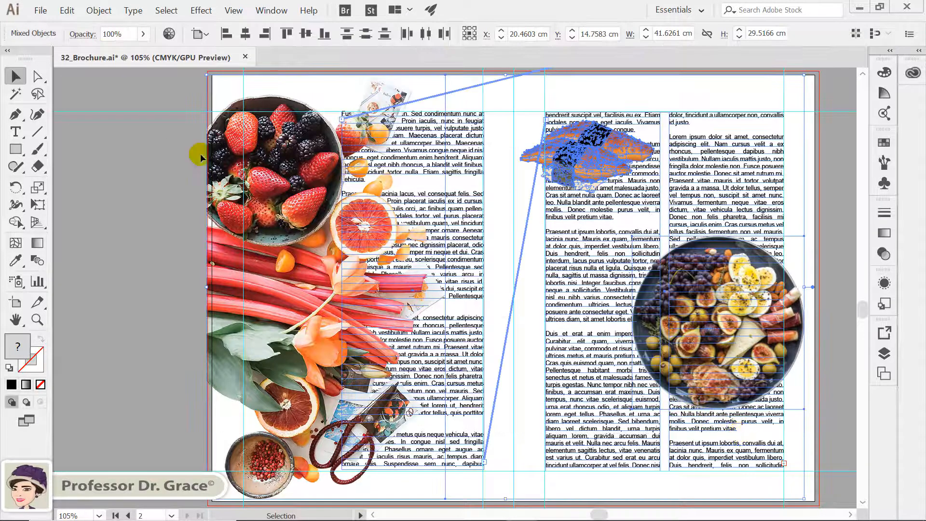
{"action": "left_click", "coordinate": [97, 12]}
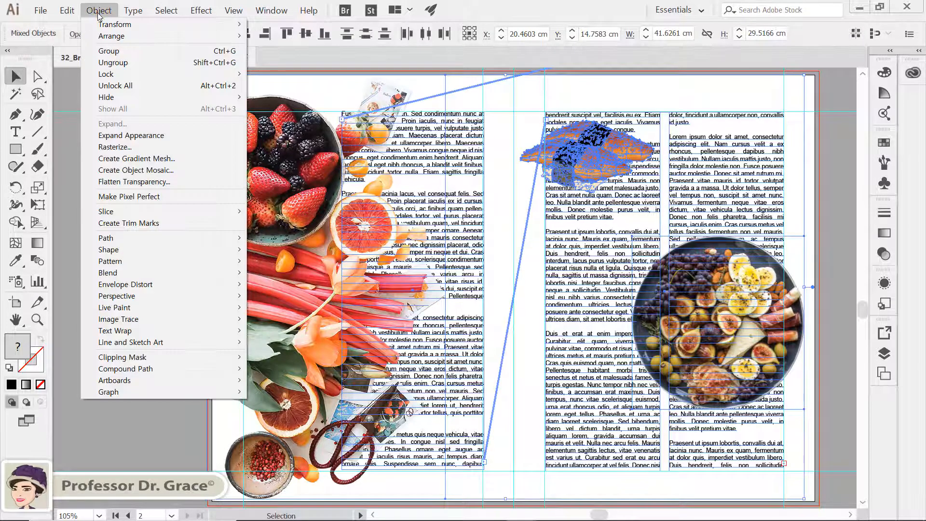
{"action": "mouse_move", "coordinate": [173, 330]}
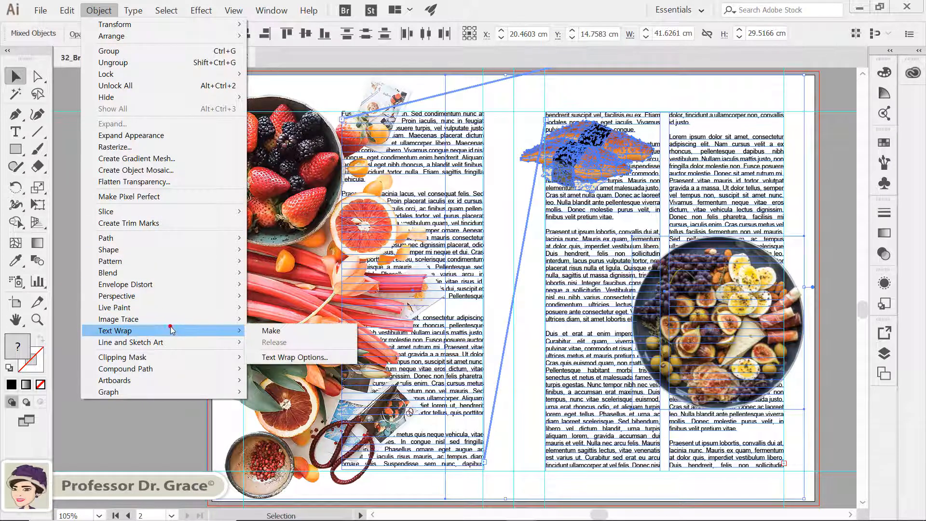
{"action": "left_click", "coordinate": [267, 326]}
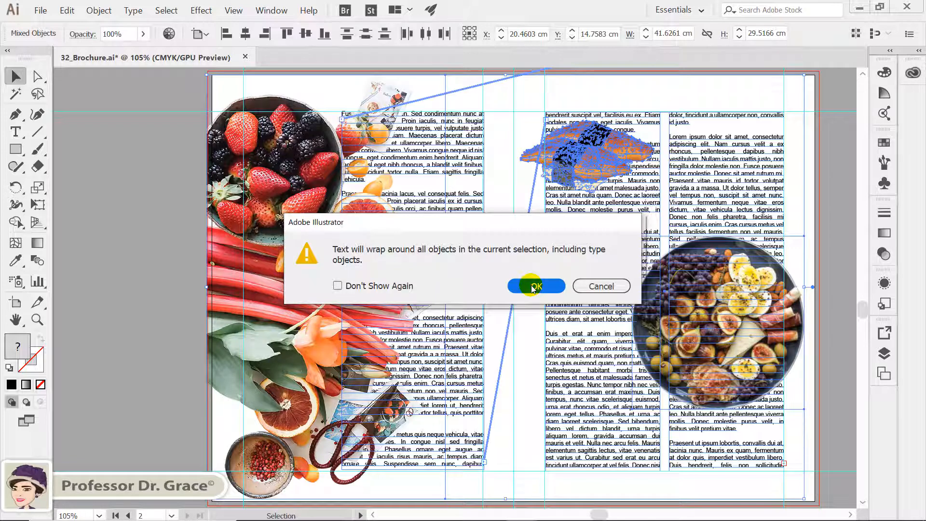
{"action": "left_click", "coordinate": [534, 286]}
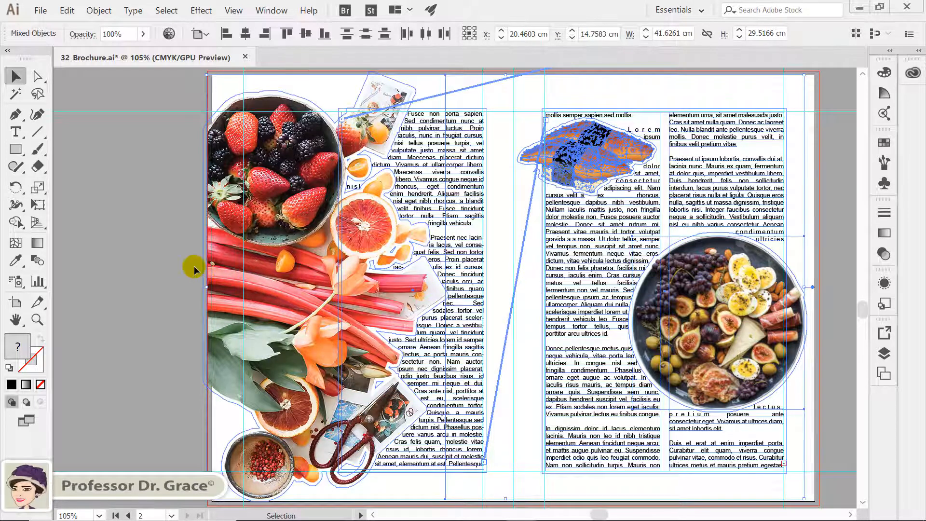
Set the text wrap offset of the left food image, sushi and platter images to 8 pt.
{"action": "key", "text": "ctrl"}
{"action": "scroll", "coordinate": [195, 269], "scroll_direction": "right", "scroll_amount": 3}
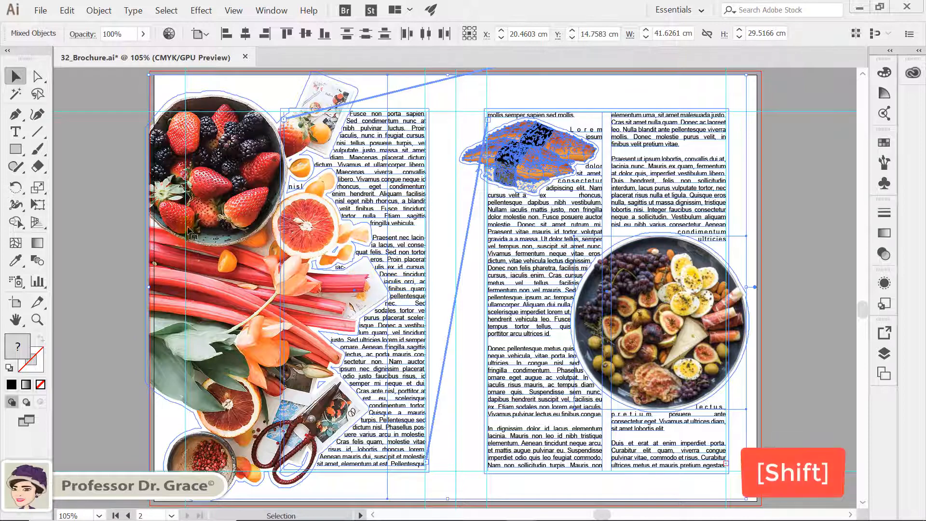
{"action": "left_click", "coordinate": [107, 193], "text": "shift"}
{"action": "left_click", "coordinate": [203, 199], "text": "shift"}
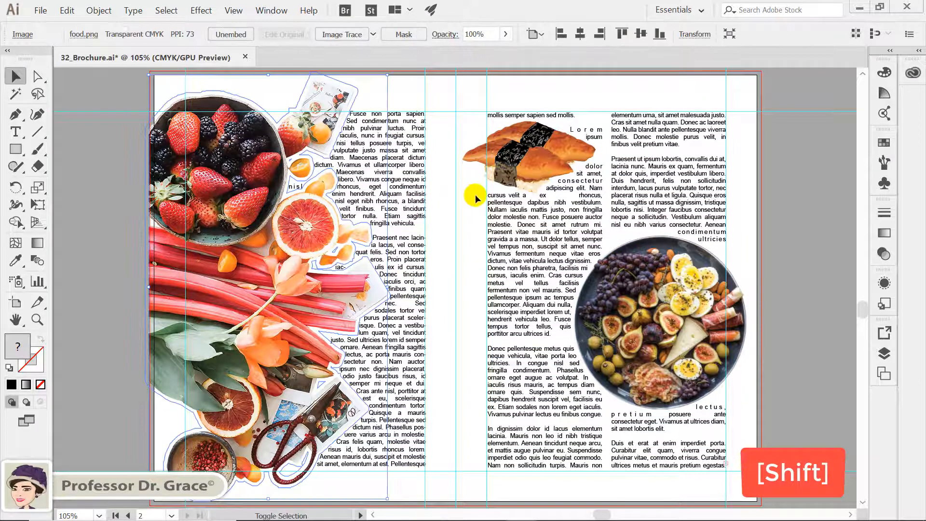
{"action": "left_click", "coordinate": [515, 177], "text": "shift"}
{"action": "left_click", "coordinate": [608, 300], "text": "shift"}
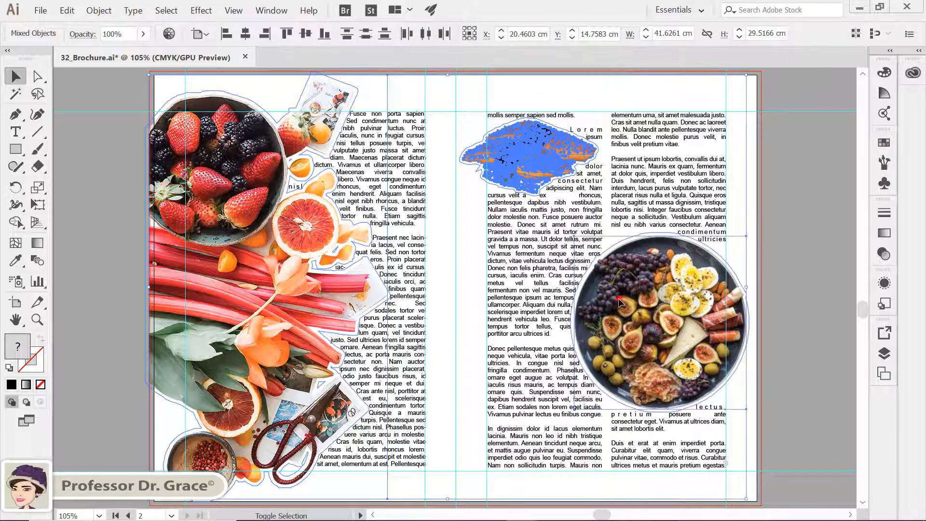
{"action": "left_click", "coordinate": [99, 10]}
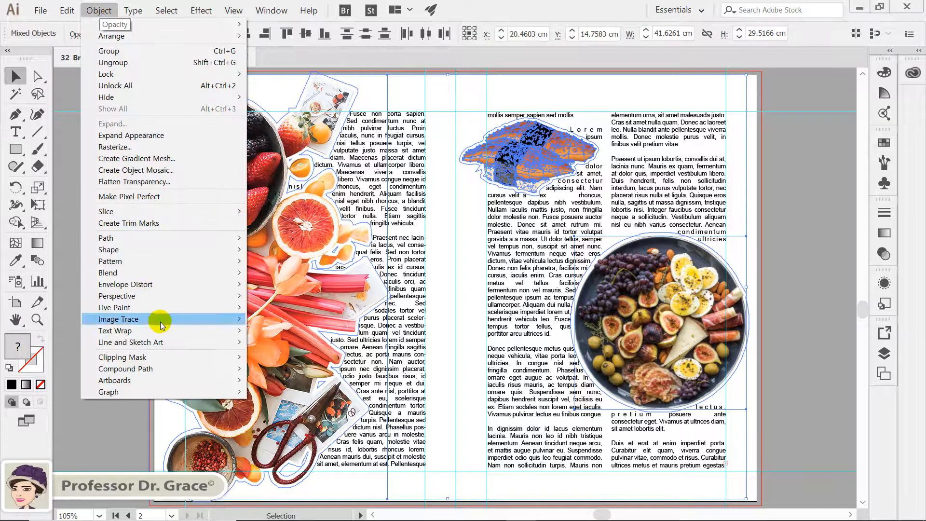
{"action": "mouse_move", "coordinate": [161, 331]}
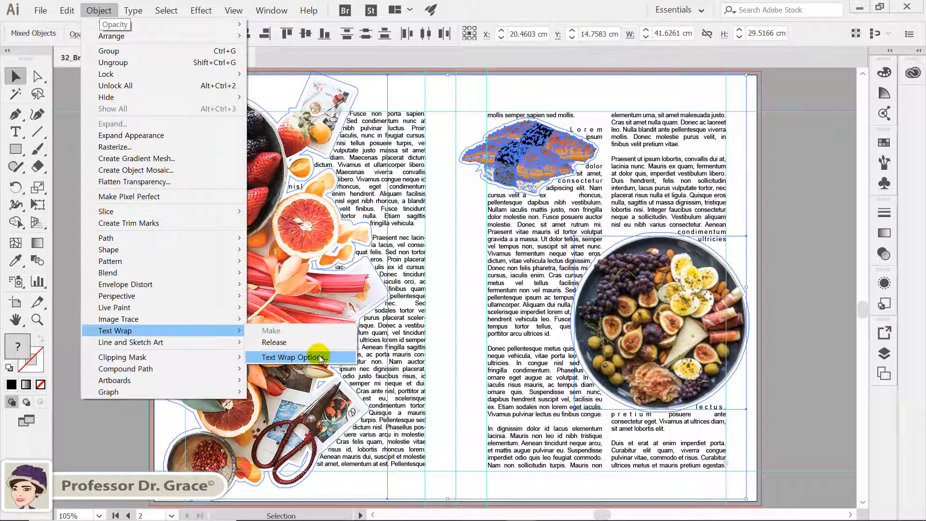
{"action": "left_click", "coordinate": [319, 357]}
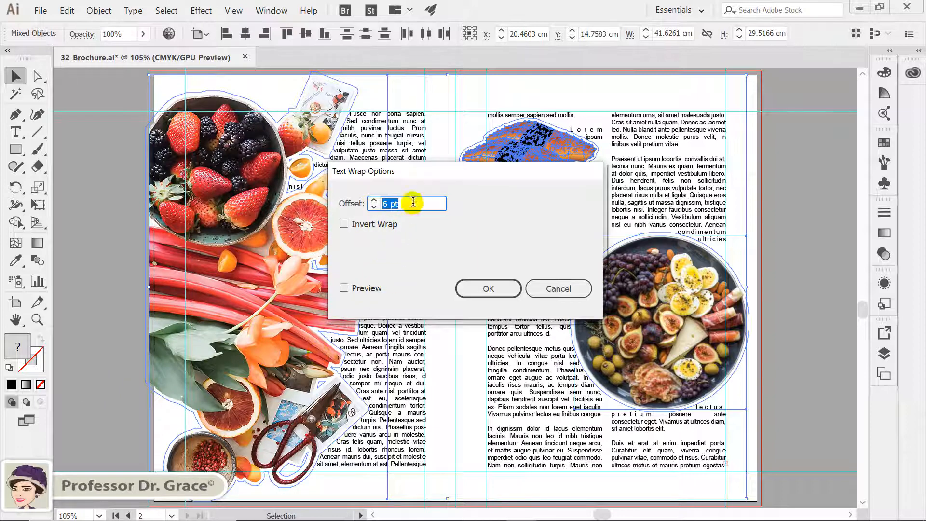
{"action": "type", "text": "8"}
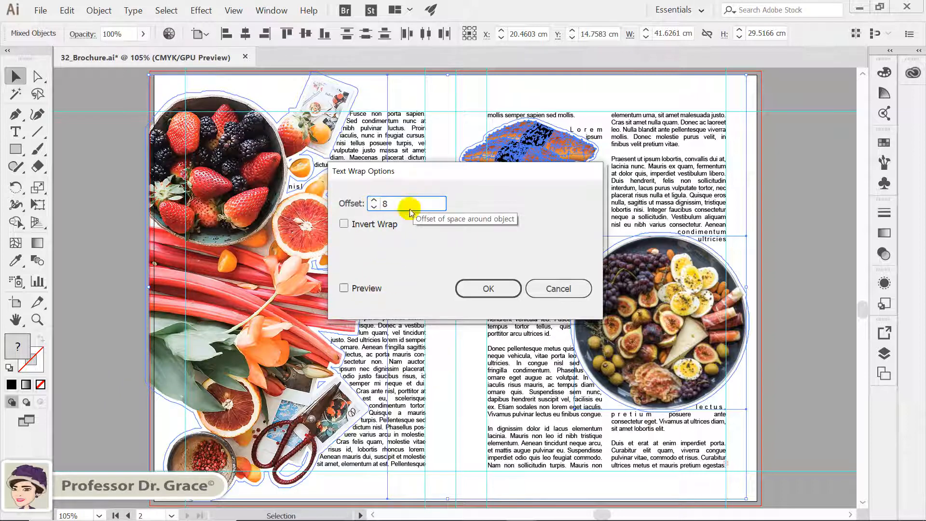
{"action": "left_click", "coordinate": [372, 291]}
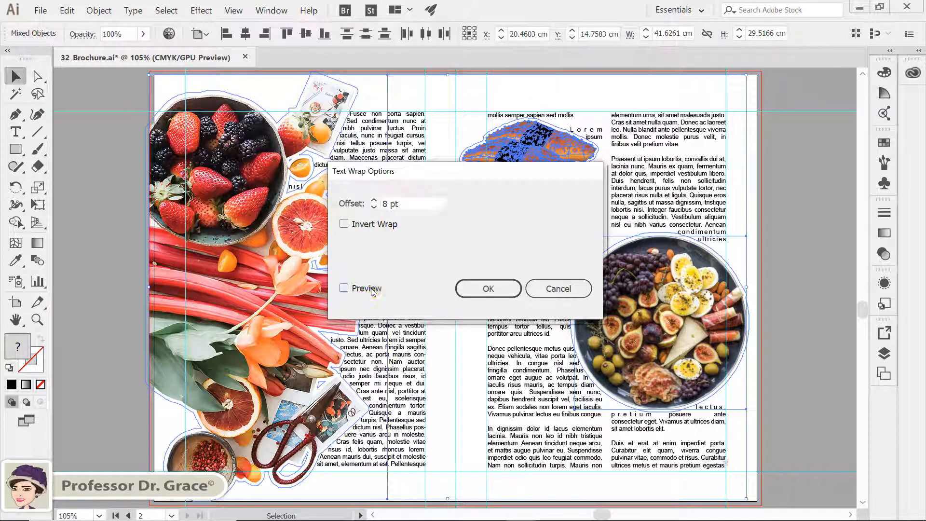
{"action": "left_click", "coordinate": [497, 289]}
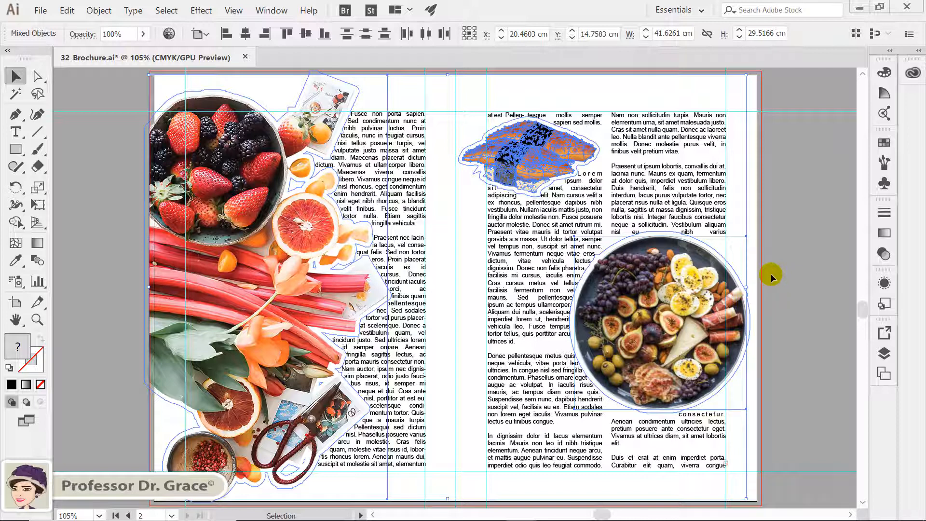
Undo the last two changes made to the second spread.
{"action": "key", "text": "ctrl+z"}
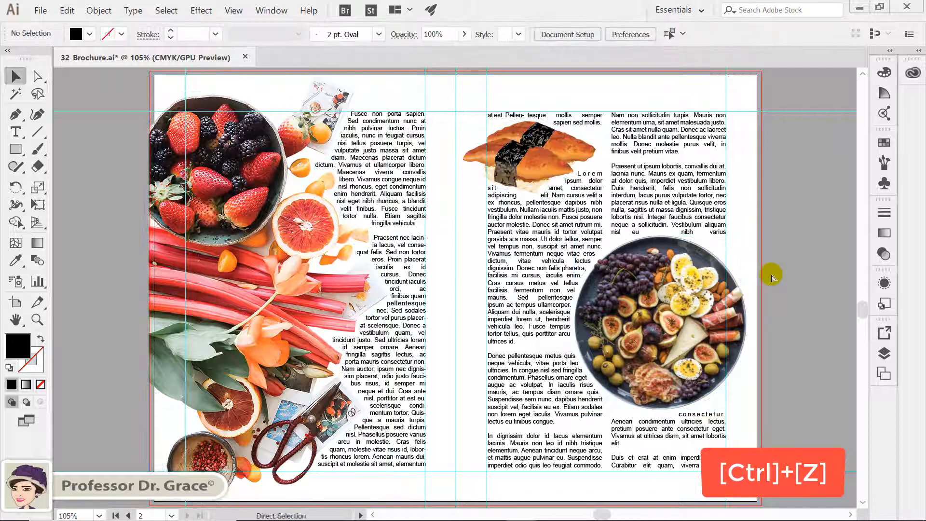
{"action": "key", "text": "ctrl+z"}
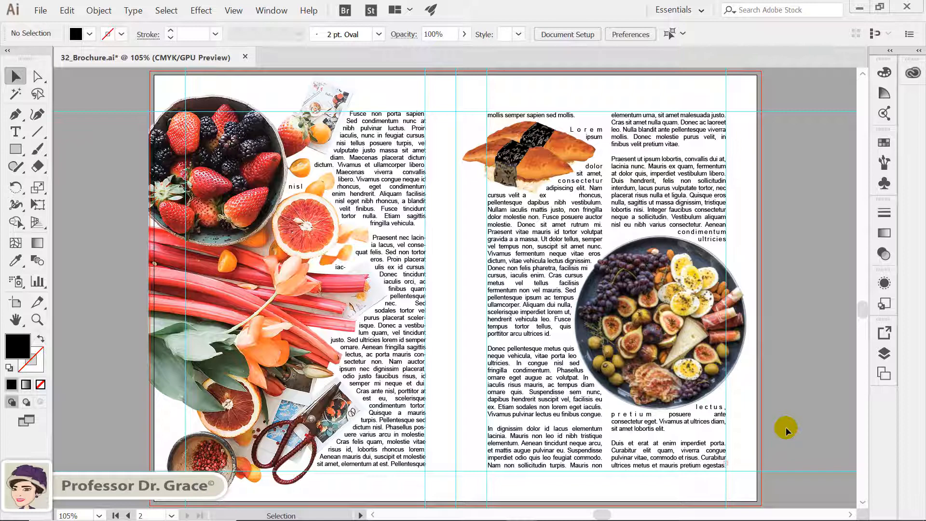
Release the text wrap from all objects on the spread, then undo the release.
{"action": "key", "text": "ctrl+a"}
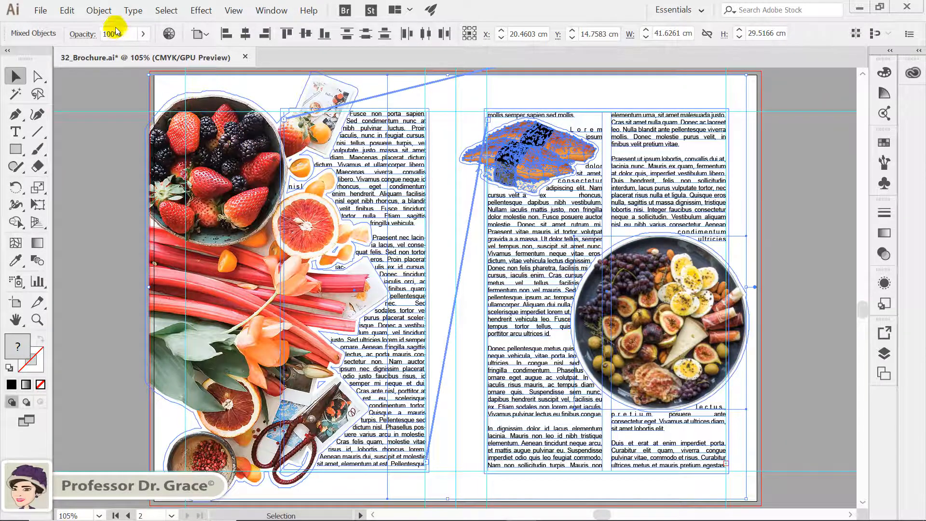
{"action": "left_click", "coordinate": [98, 10]}
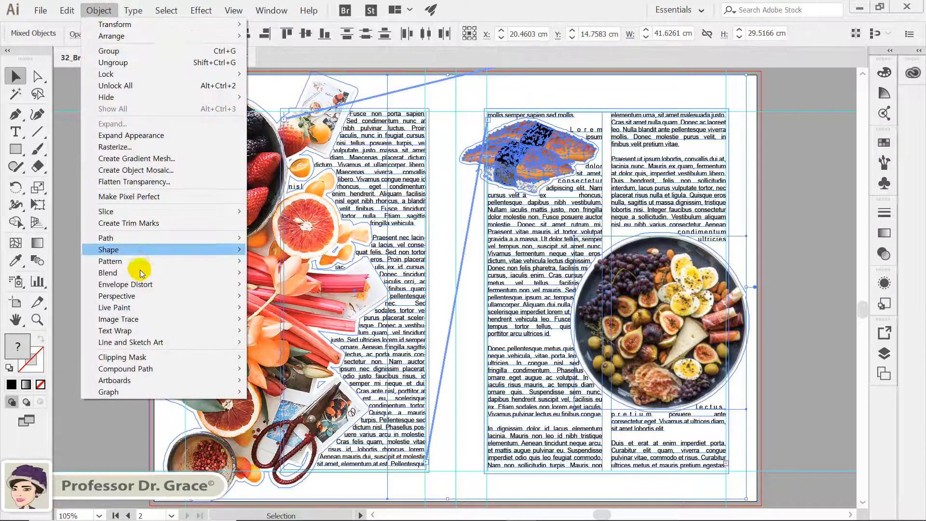
{"action": "mouse_move", "coordinate": [160, 331]}
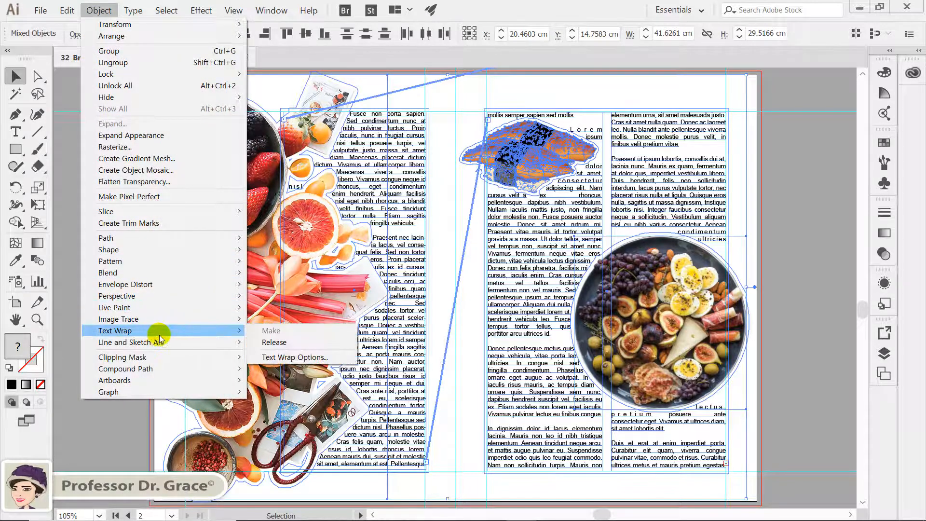
{"action": "left_click", "coordinate": [274, 342]}
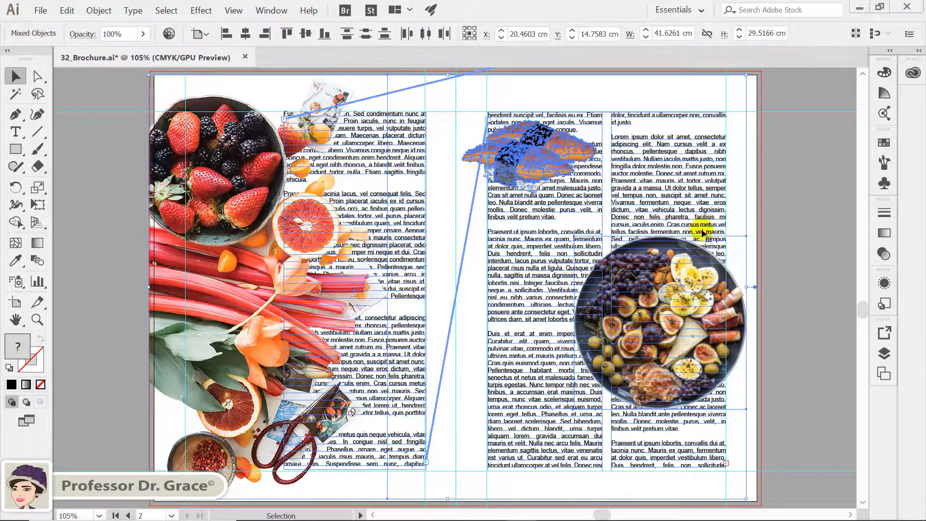
{"action": "left_click", "coordinate": [760, 197]}
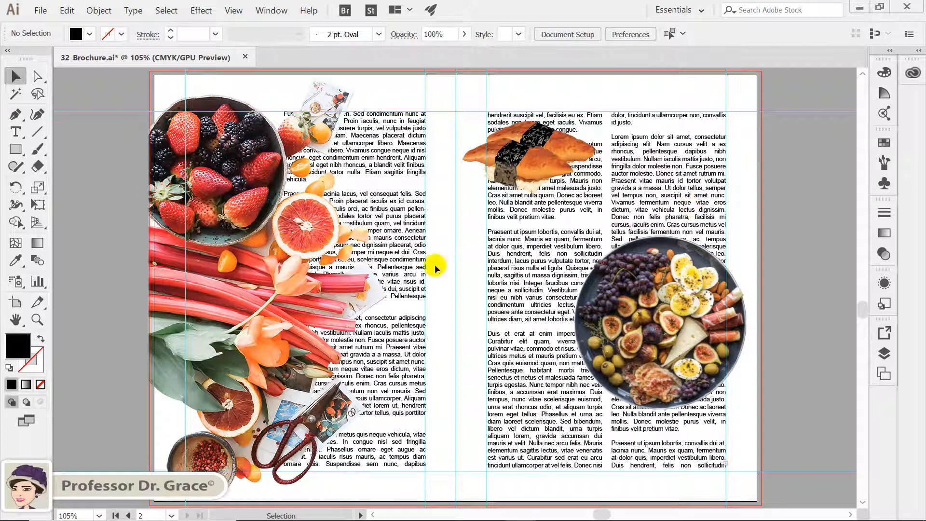
{"action": "key", "text": "ctrl+z"}
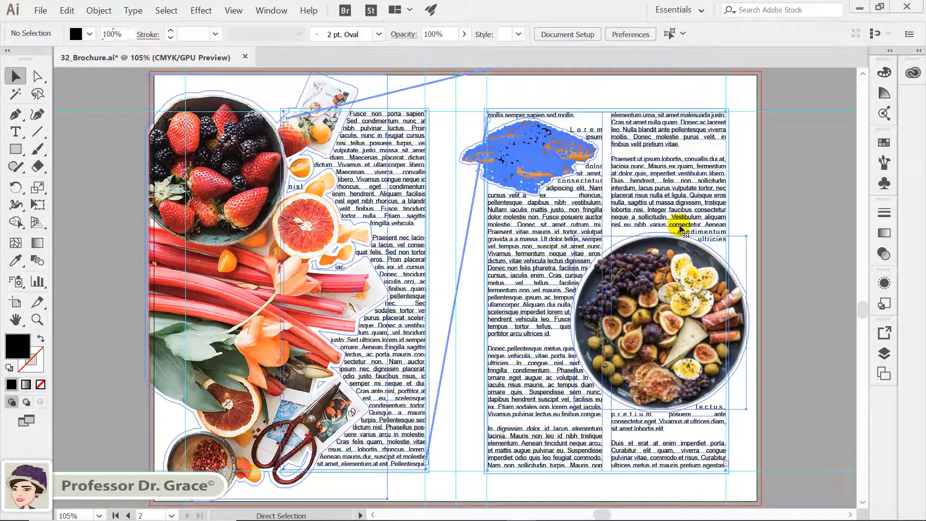
{"action": "left_click", "coordinate": [779, 249]}
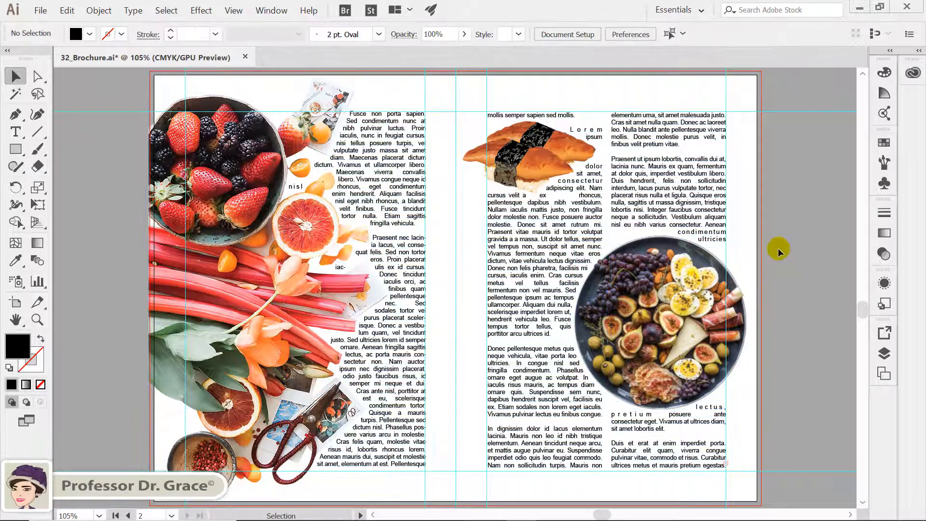
Release the left text frame from the text thread, then undo the release.
{"action": "left_click", "coordinate": [408, 167]}
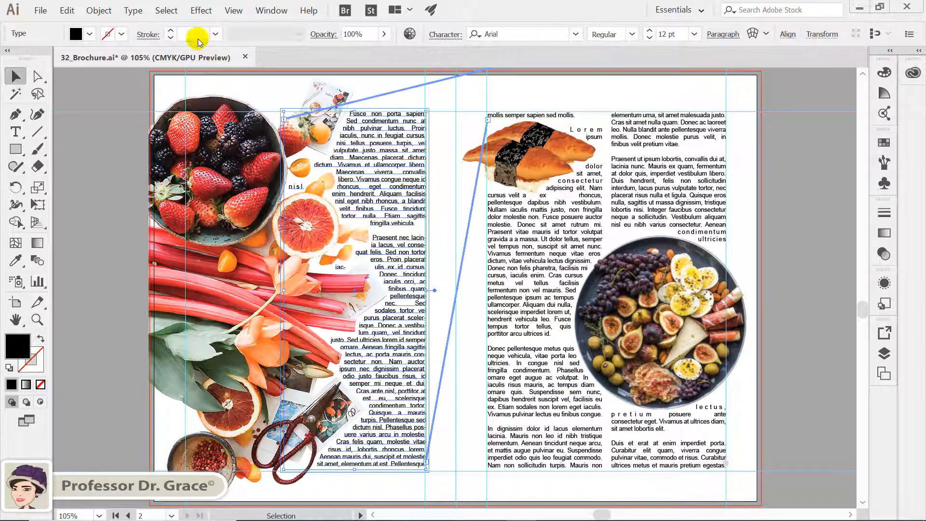
{"action": "left_click", "coordinate": [133, 10]}
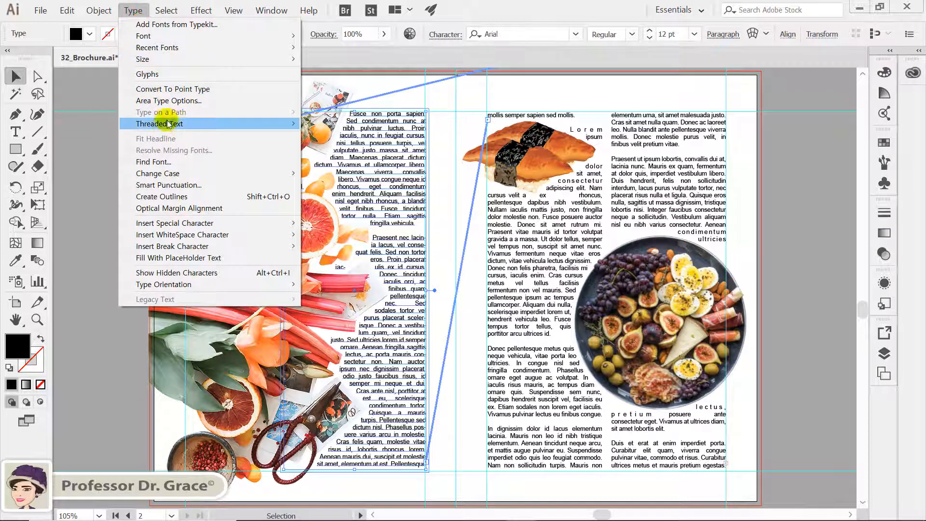
{"action": "mouse_move", "coordinate": [169, 125]}
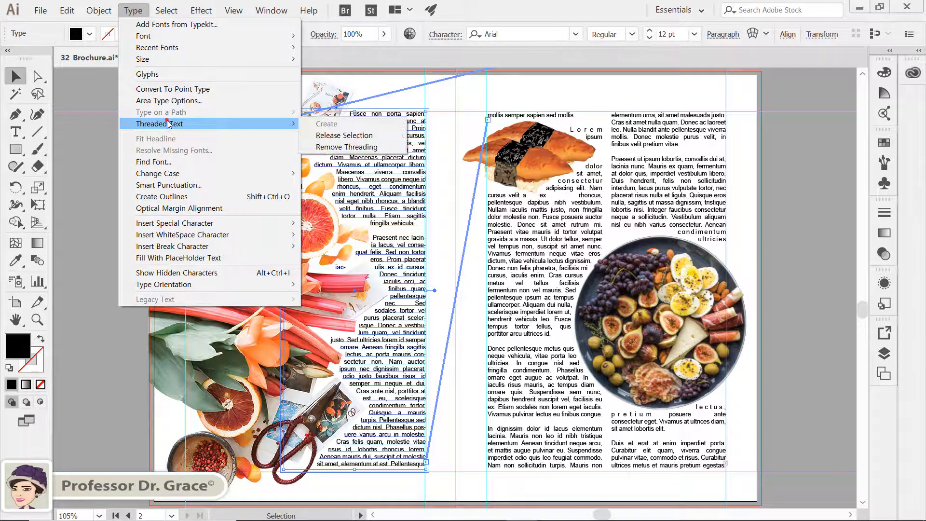
{"action": "left_click", "coordinate": [338, 136]}
{"action": "scroll", "coordinate": [603, 241], "scroll_direction": "up", "scroll_amount": 2}
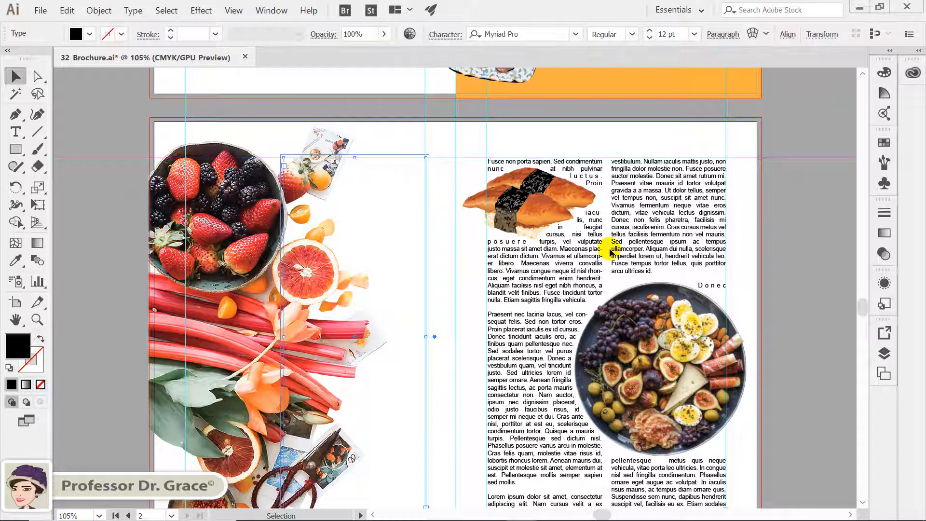
{"action": "scroll", "coordinate": [610, 251], "scroll_direction": "up", "scroll_amount": 5}
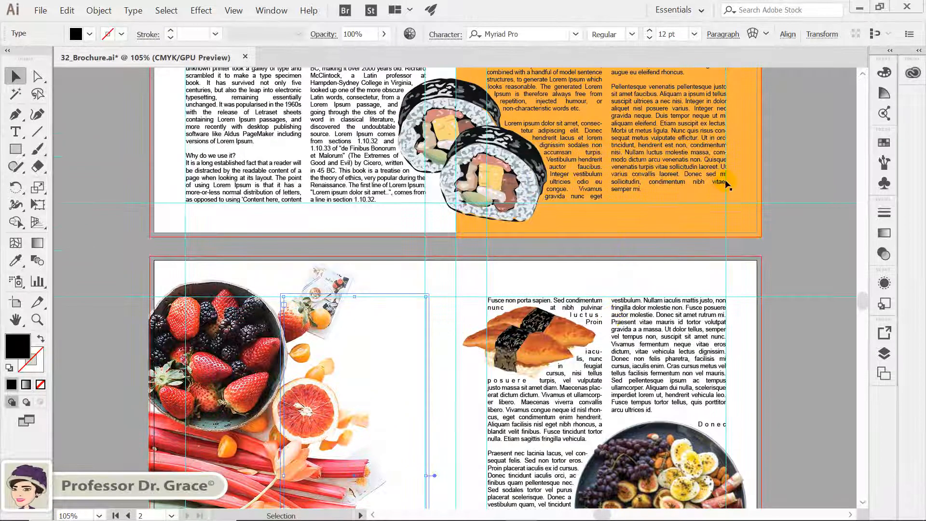
{"action": "left_click", "coordinate": [694, 156]}
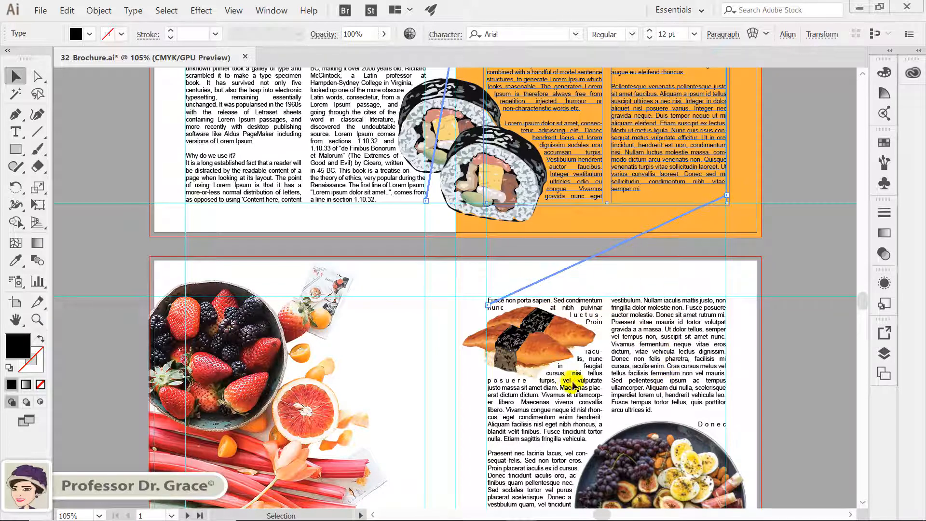
{"action": "left_click", "coordinate": [788, 261]}
{"action": "key", "text": "ctrl+z"}
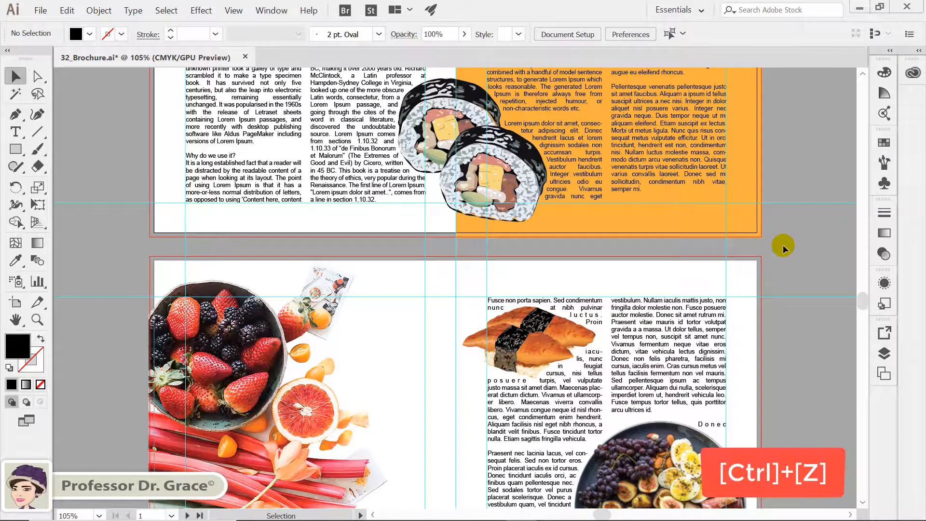
{"action": "key", "text": "ctrl+z"}
{"action": "left_click", "coordinate": [781, 246]}
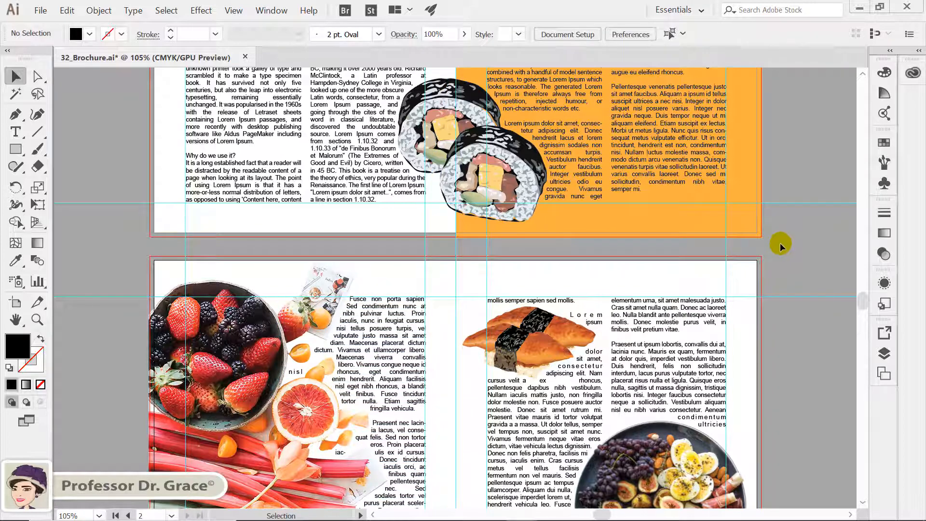
Fit all artboards in the window and hide the guides to preview the brochure.
{"action": "key", "text": "ctrl"}
{"action": "key", "text": "alt"}
{"action": "key", "text": "ctrl+alt+0"}
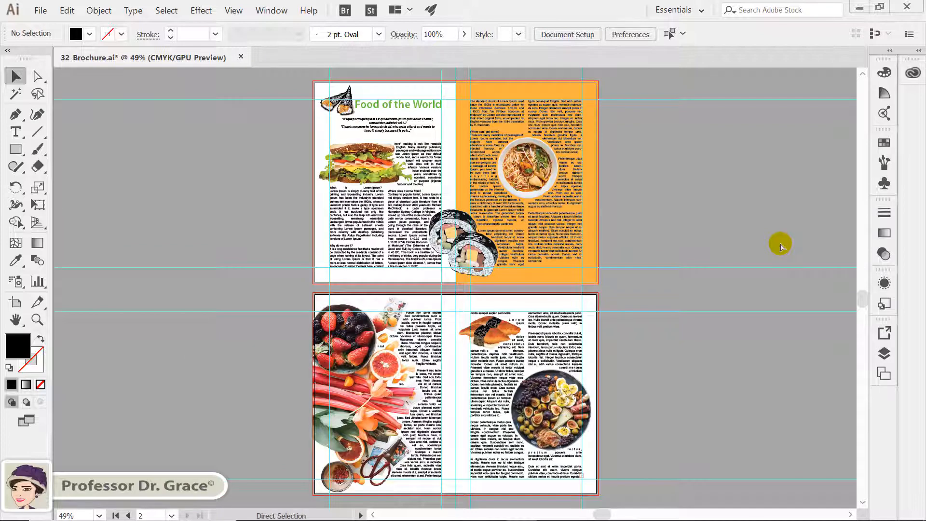
{"action": "key", "text": "ctrl+semicolon"}
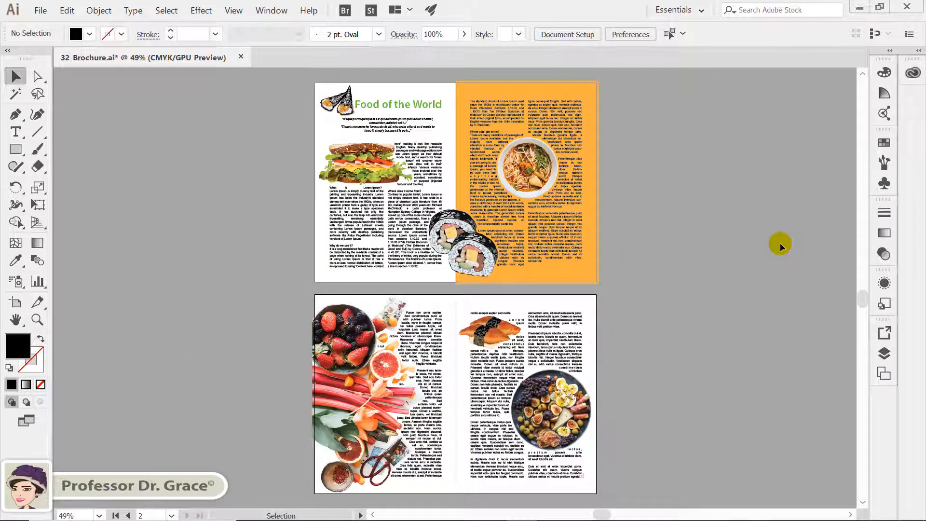